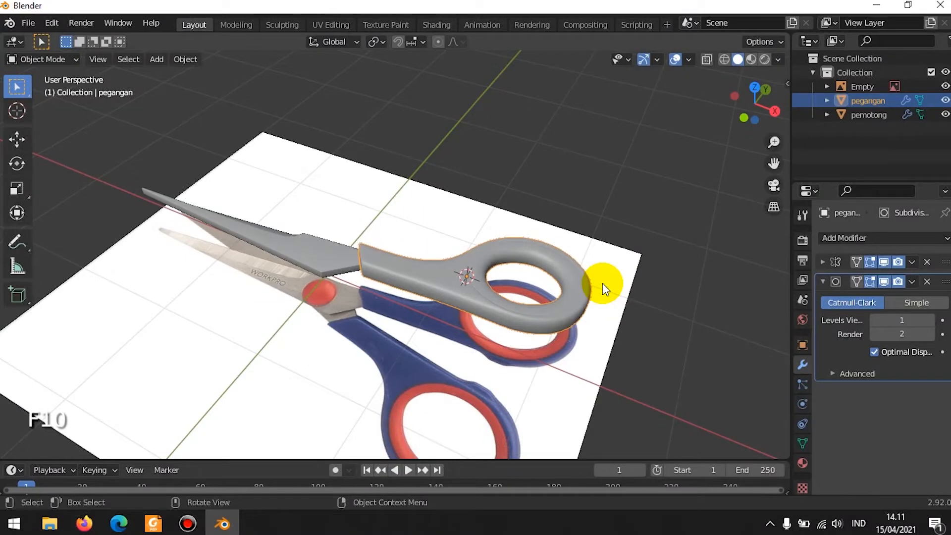
Open the mesh of the pegangan handle in Edit Mode
scroll(532, 297, "up", 3)
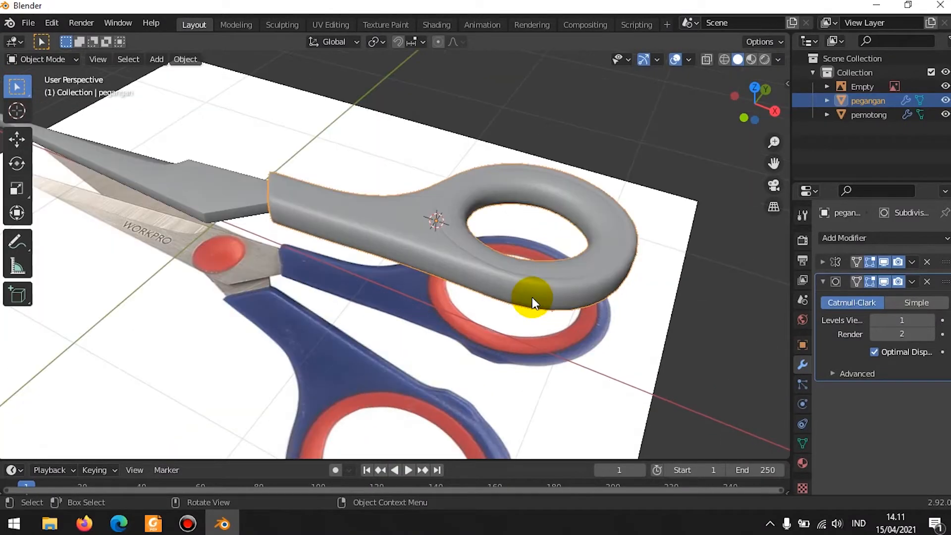
key("Tab")
key("Tab")
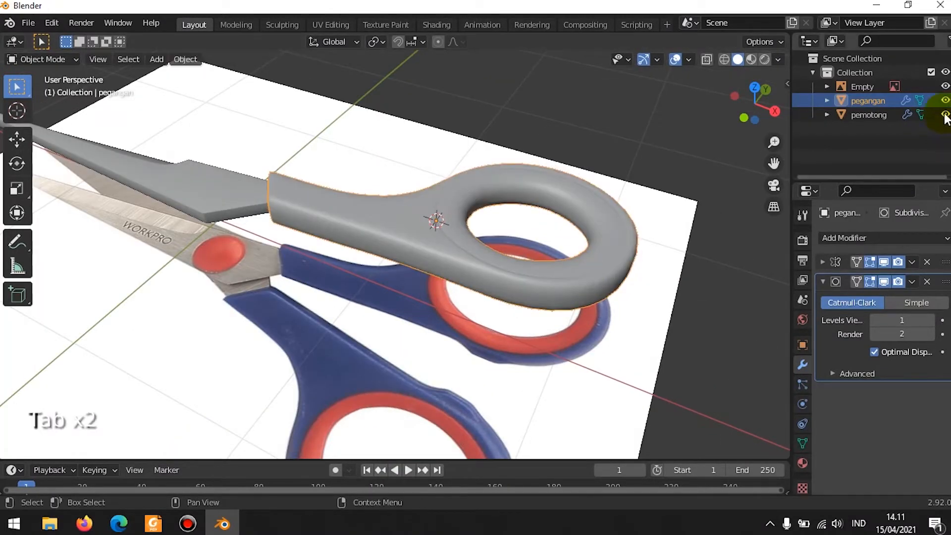
key("Tab")
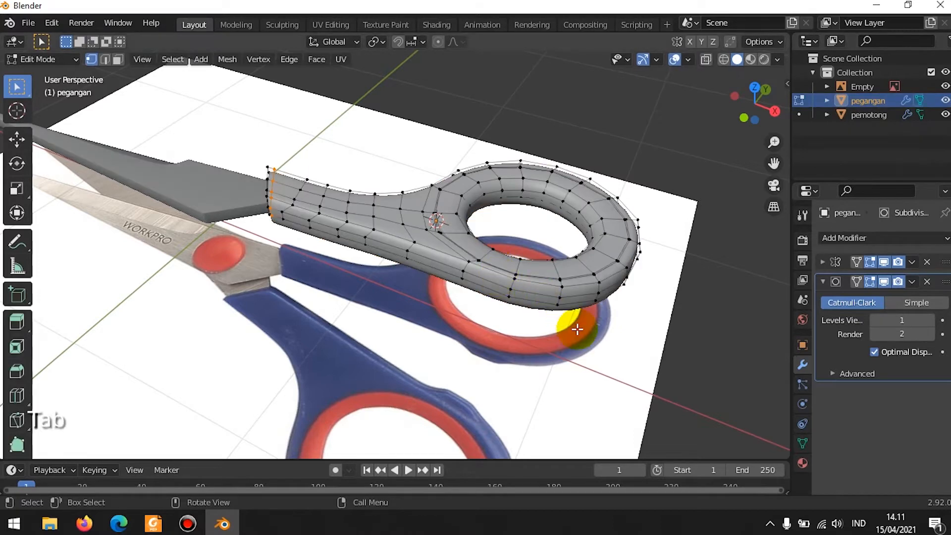
Extrude two adjacent faces on the outer side of the handle, below the finger ring, outward by about 0.09 m
middle_click_drag(573, 323, 509, 195)
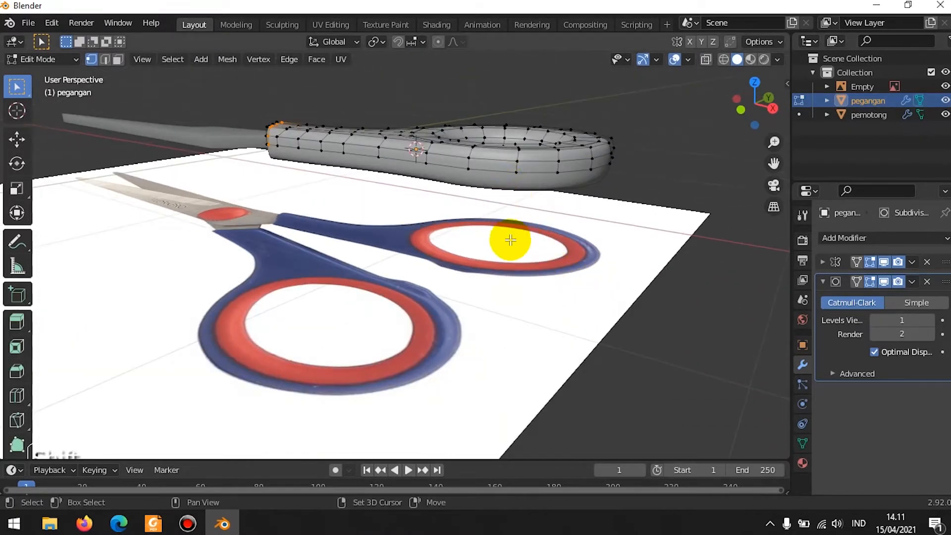
middle_click_drag(504, 240, 261, 174)
left_click(118, 59)
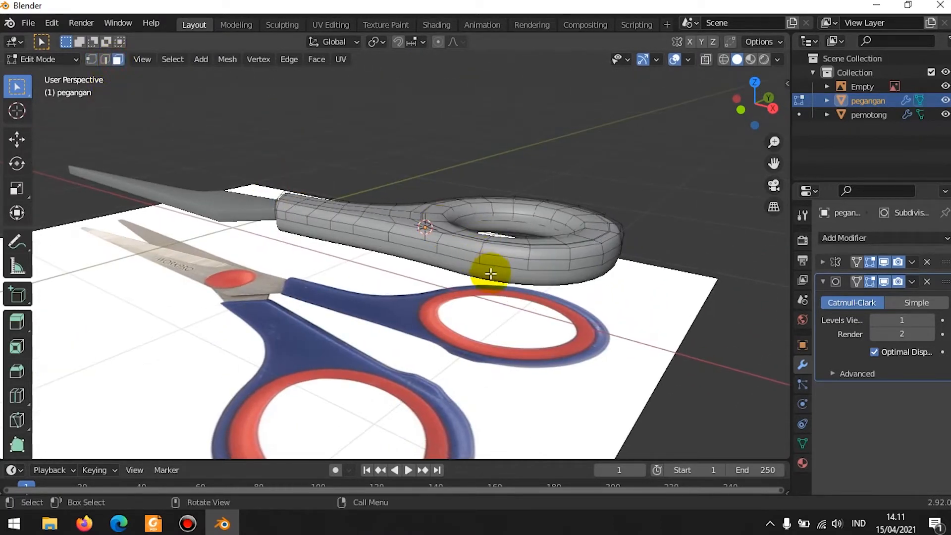
left_click(475, 254)
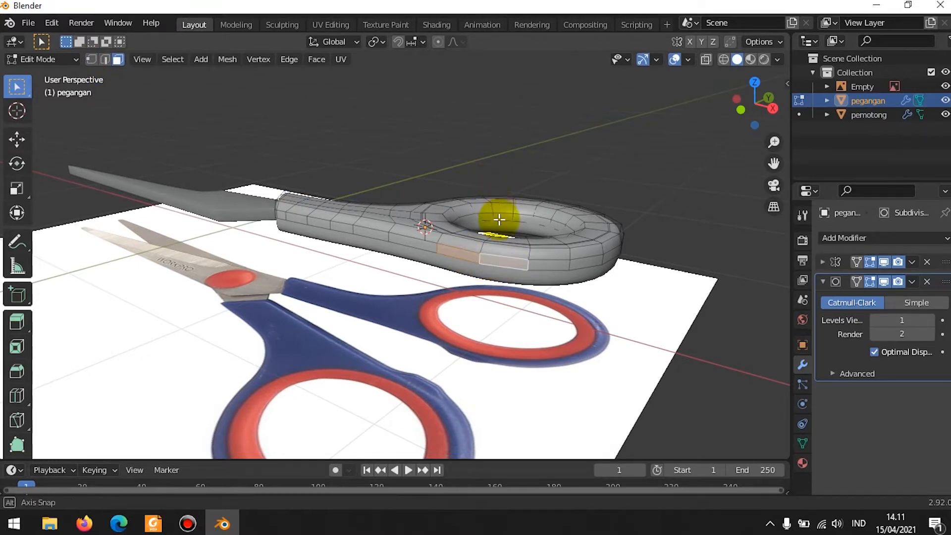
middle_click_drag(499, 212, 499, 237)
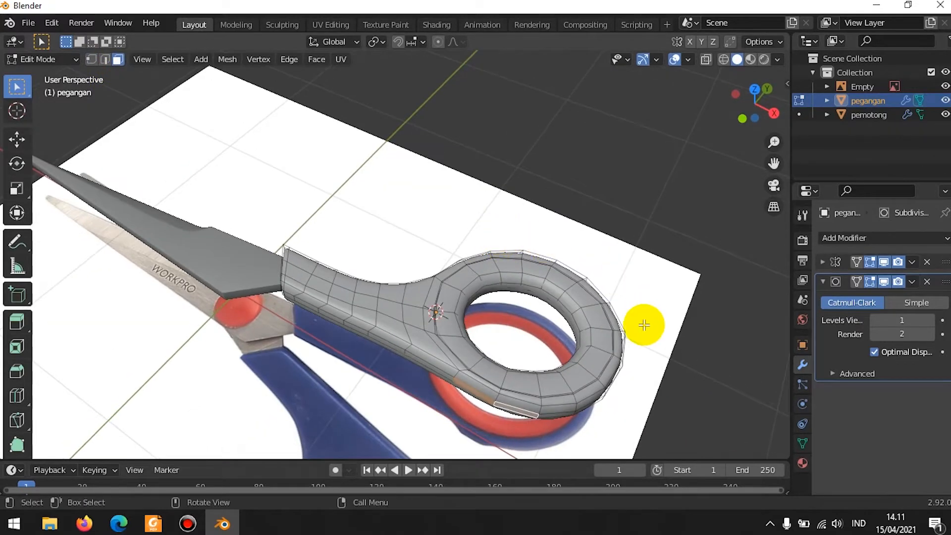
key("KP_7")
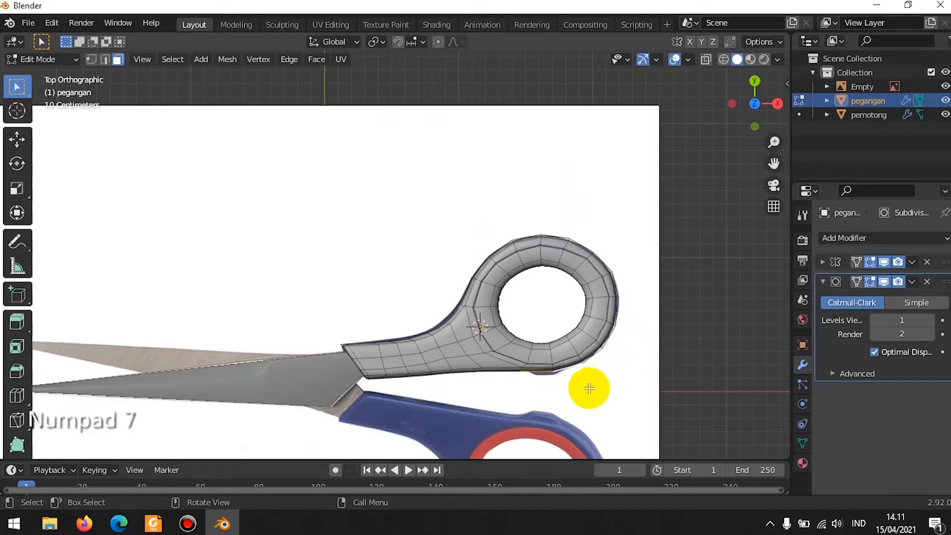
middle_click_drag(599, 388, 537, 302)
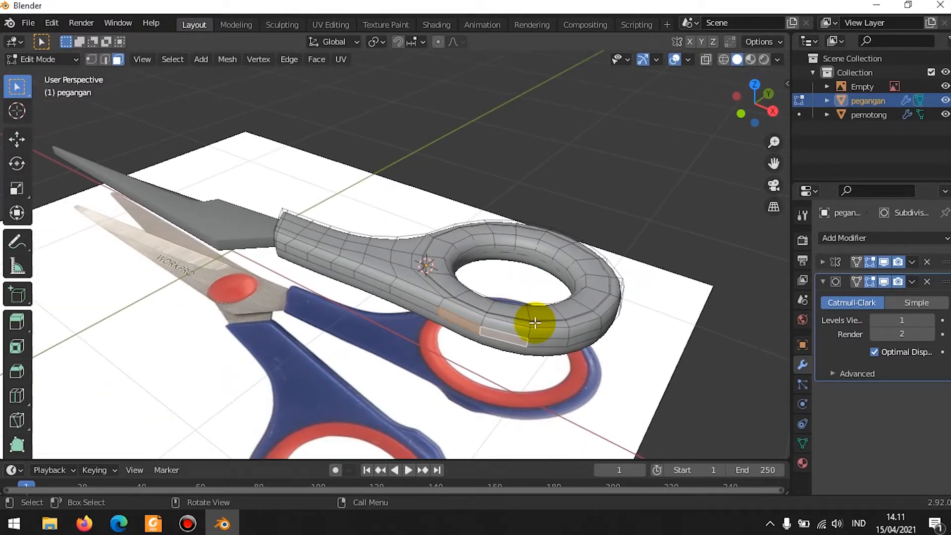
middle_click_drag(531, 314, 528, 315)
key("e")
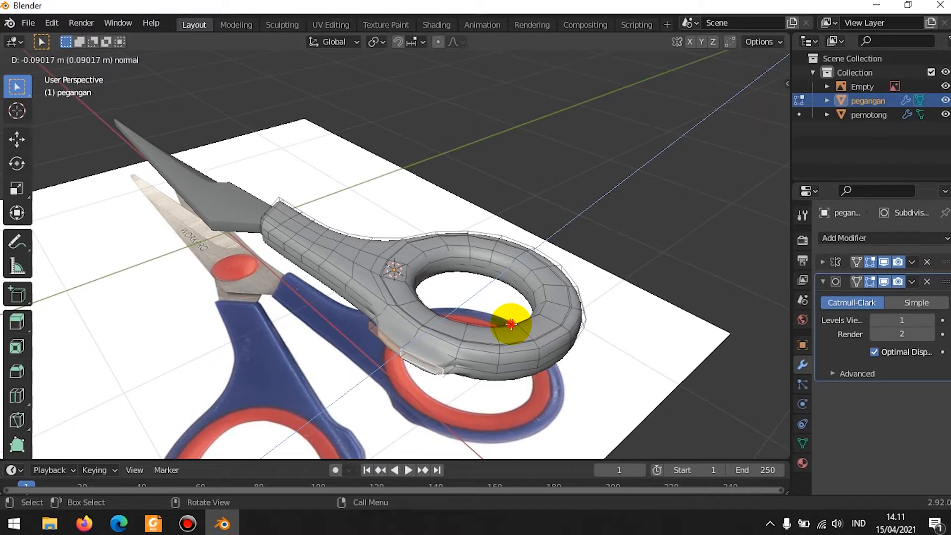
left_click(510, 324)
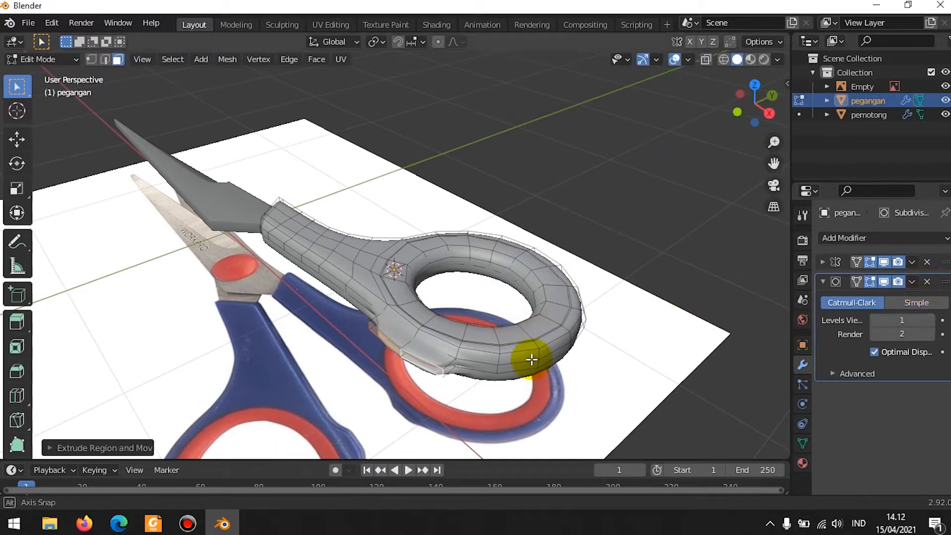
Move the Subdivision modifier above the Mirror modifier in the handle's modifier stack
middle_click_drag(531, 360, 403, 276)
scroll(360, 255, "up", 2)
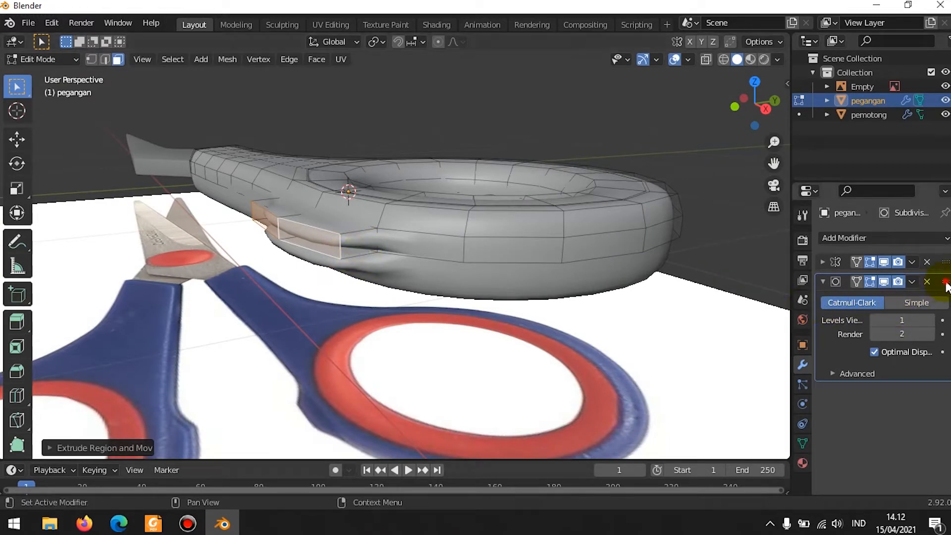
left_click_drag(947, 270, 946, 264)
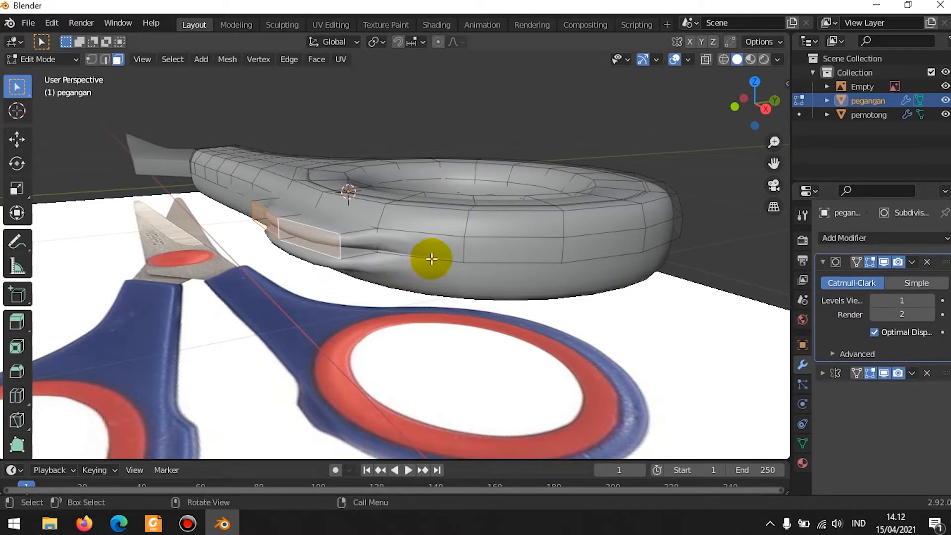
Expand the Mirror modifier's settings and try turning Clipping off
middle_click_drag(431, 258, 389, 256)
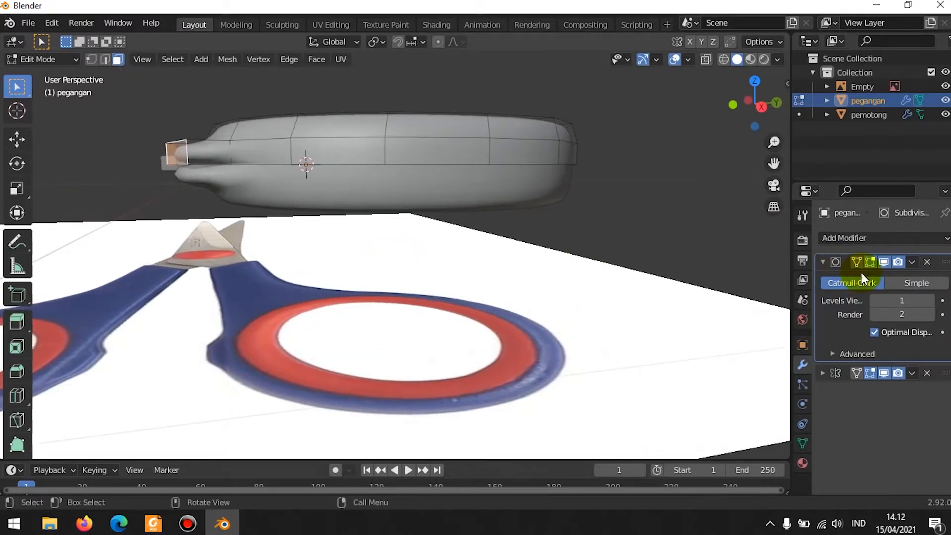
left_click(820, 370)
scroll(922, 463, "down", 1)
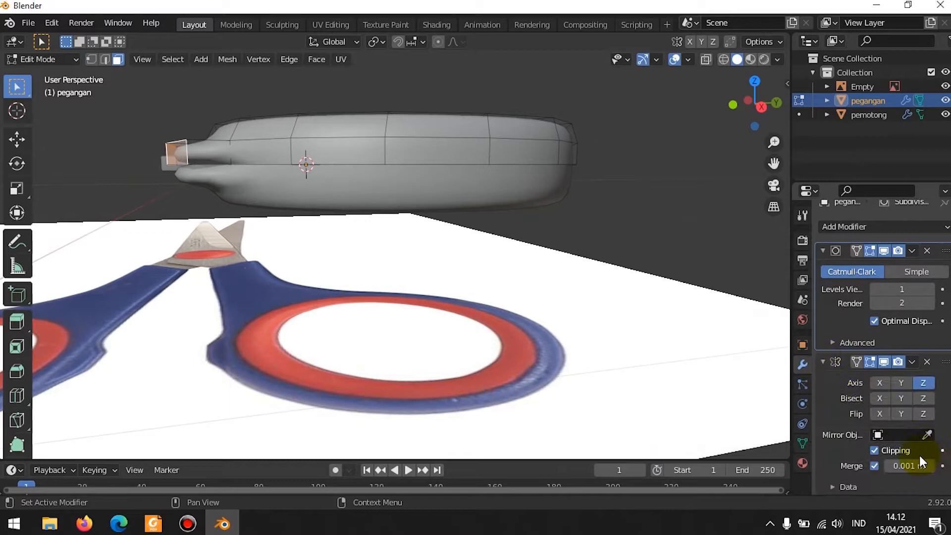
left_click(875, 450)
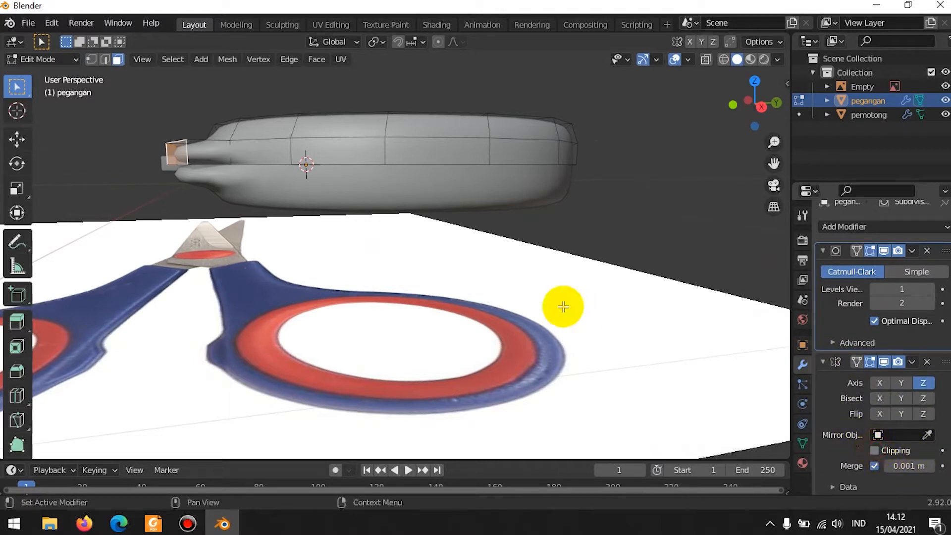
middle_click_drag(293, 196, 312, 210)
left_click(93, 59)
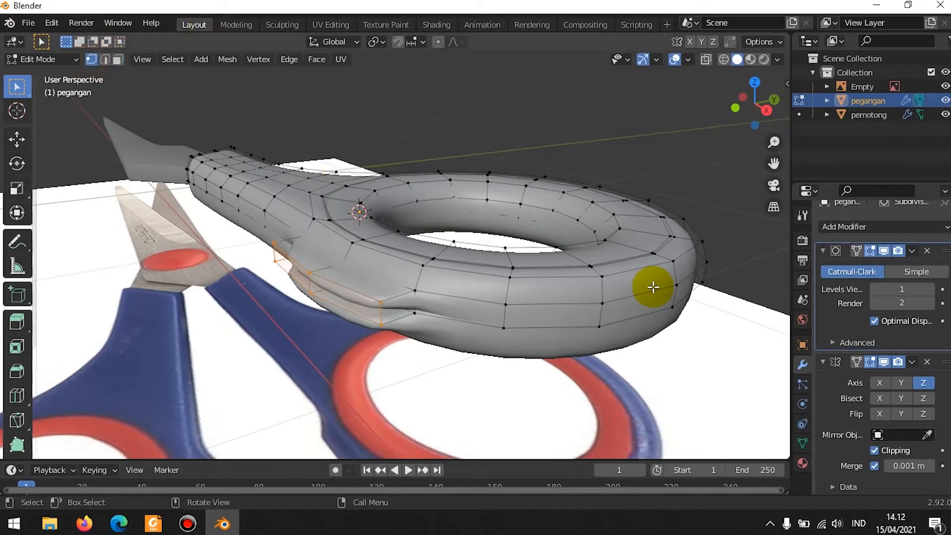
middle_click_drag(637, 266, 658, 238)
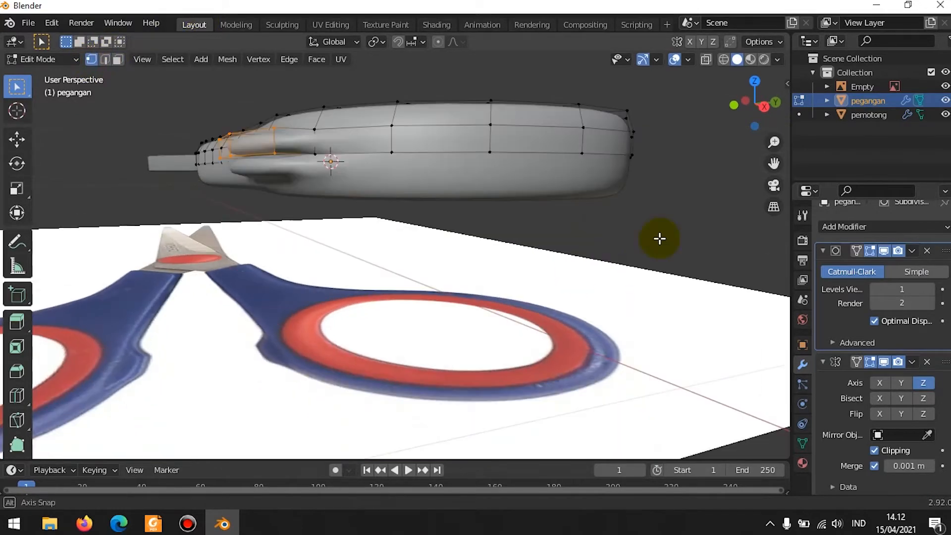
Turn off the Mirror modifier's viewport display to expose the inside of the handle half
left_click(884, 361)
middle_click_drag(497, 205, 462, 182)
middle_click_drag(436, 153, 441, 299, "shift")
middle_click_drag(401, 203, 311, 264)
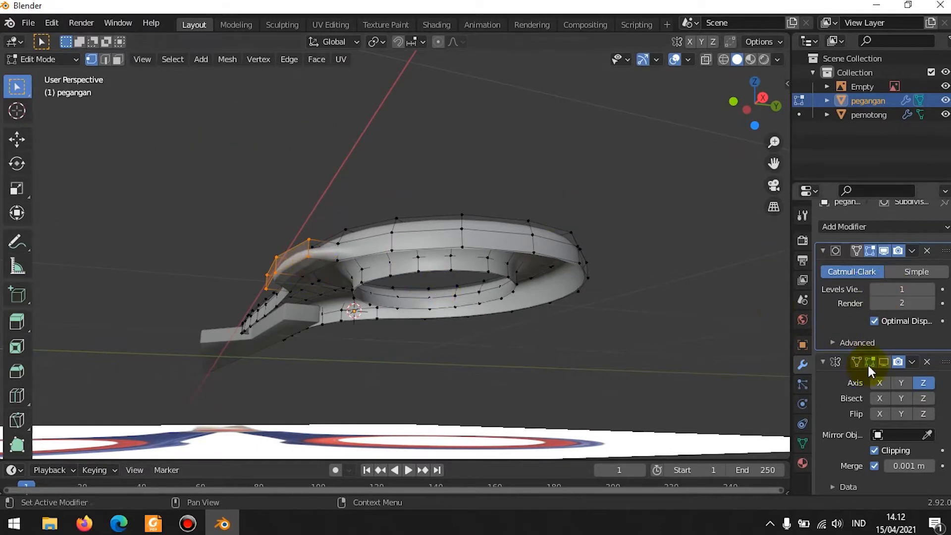
left_click(884, 361)
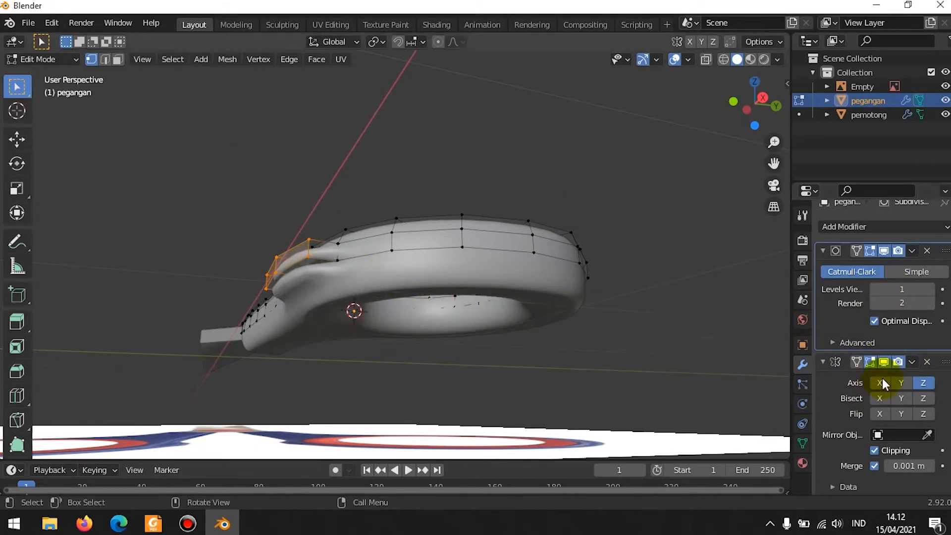
left_click(884, 361)
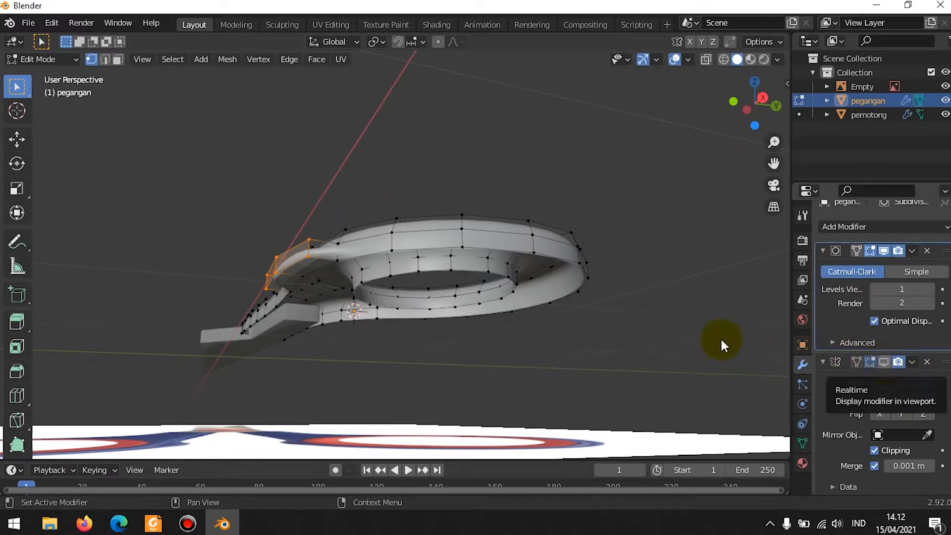
Delete the two inner faces beneath the extruded bump along the handle's mirror seam
left_click(118, 59)
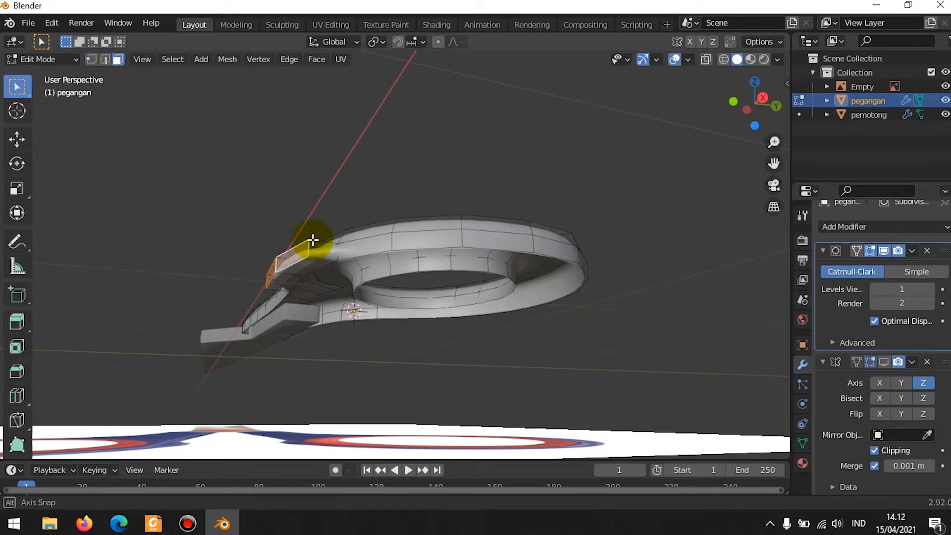
middle_click_drag(312, 240, 311, 259)
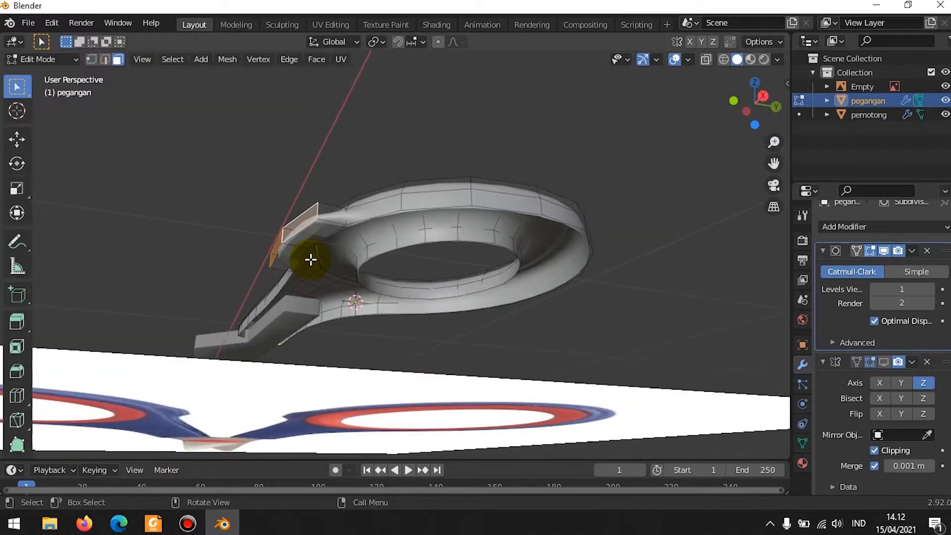
left_click(294, 251)
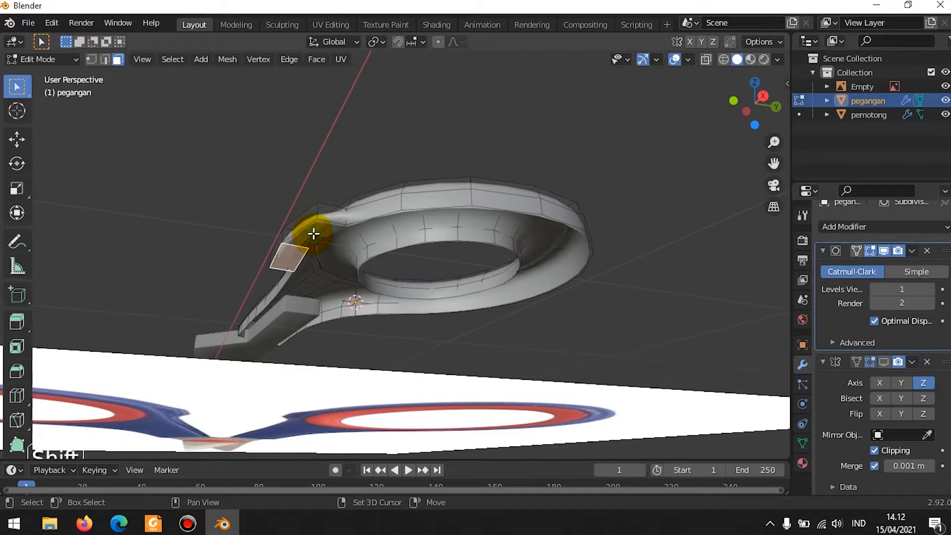
left_click(314, 234, "shift")
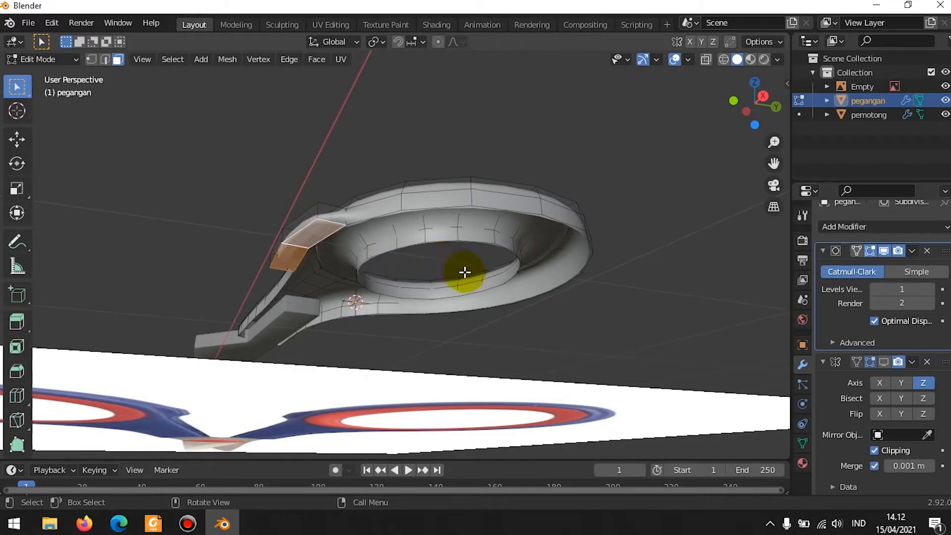
key("x")
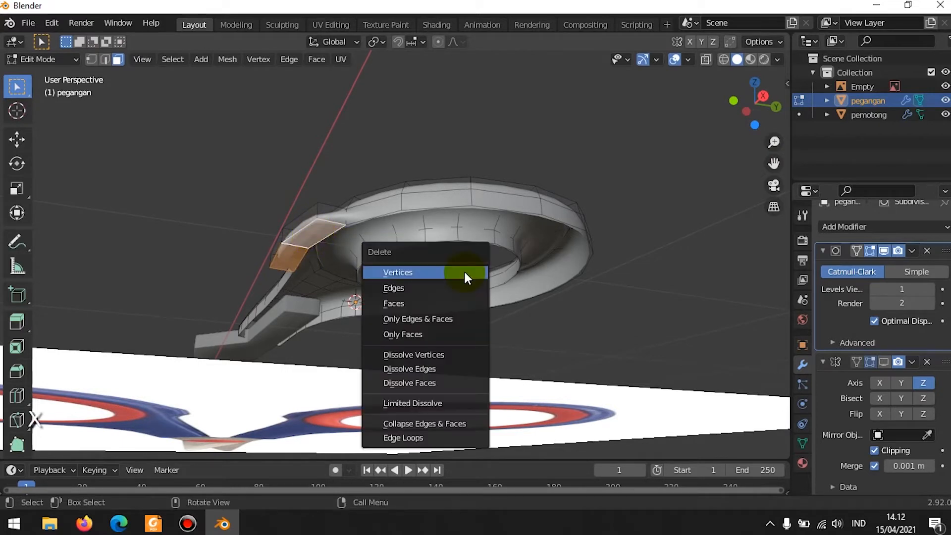
left_click(437, 302)
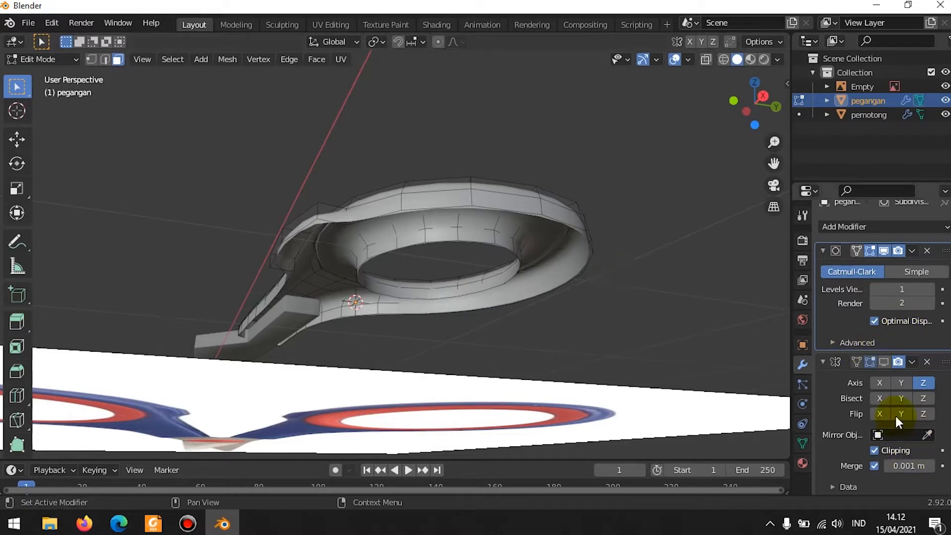
Show the Mirror modifier in the viewport again and return the handle to Object Mode
left_click(884, 362)
middle_click_drag(723, 323, 477, 341)
key("Tab")
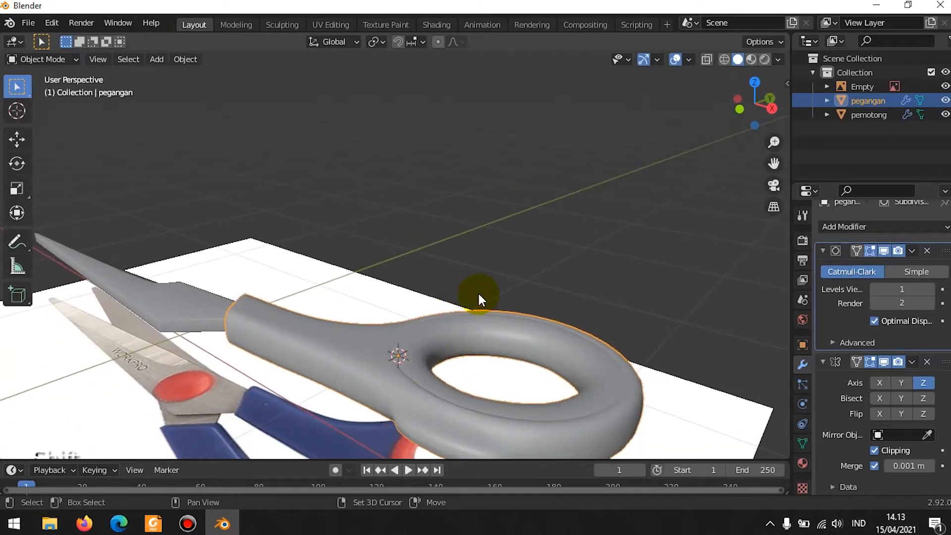
middle_click_drag(479, 294, 501, 382)
Scale the two outer faces of the extruded bump along the X axis to about 0.64
key("Tab")
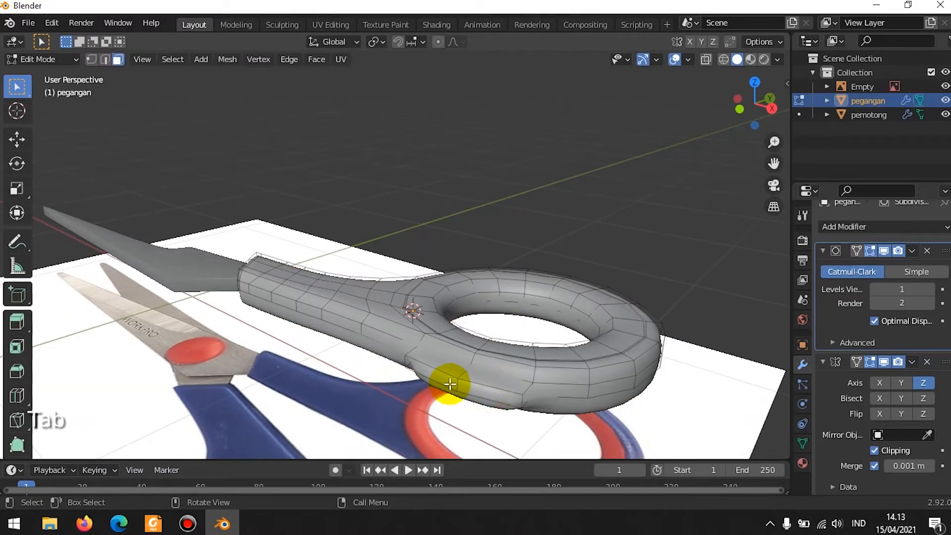
left_click(475, 387)
left_click(442, 380, "shift")
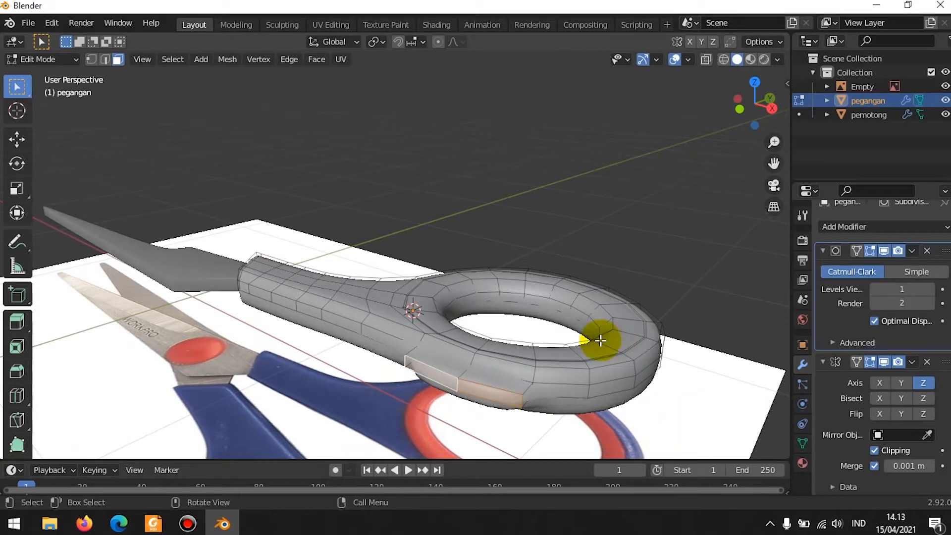
middle_click_drag(601, 341, 659, 380)
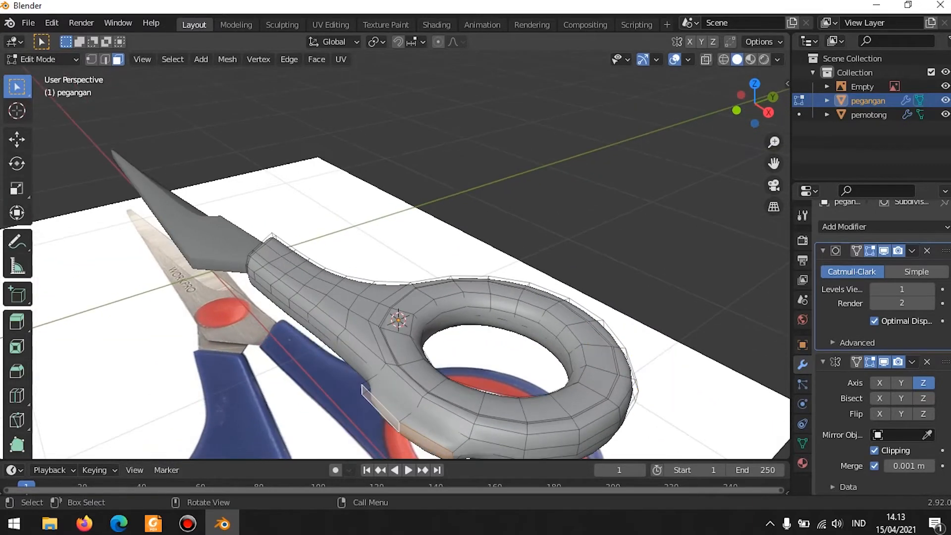
key("s")
key("x")
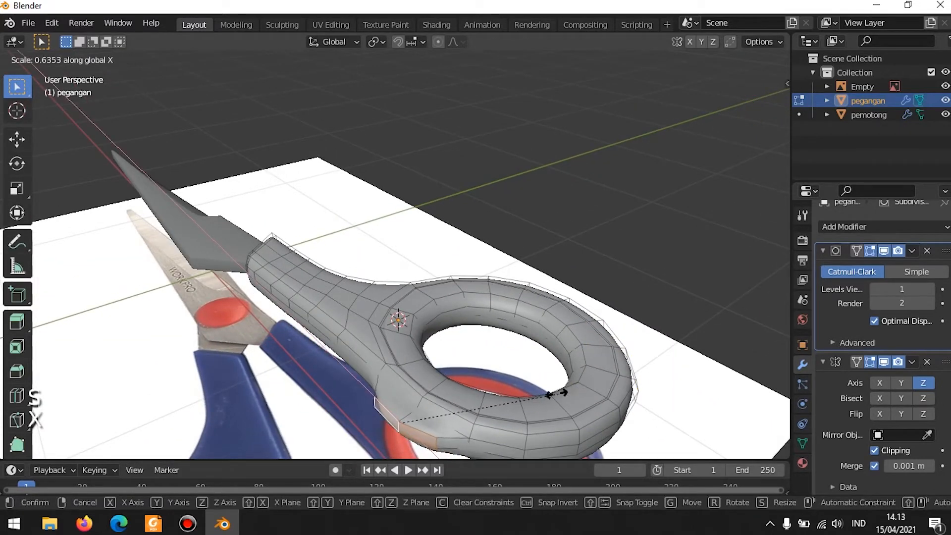
left_click(556, 393)
Check the narrowed bump's shape from the top view and from the side
key("KP_7")
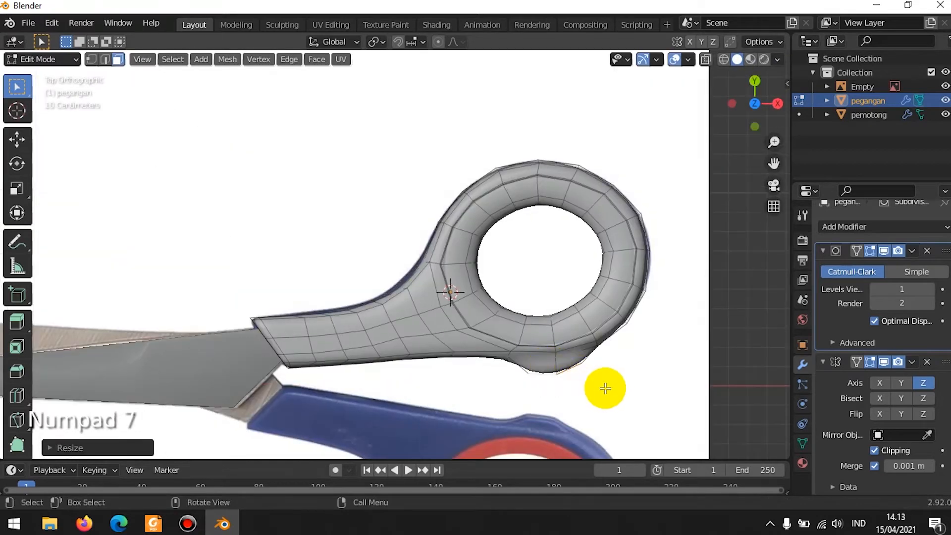
middle_click_drag(548, 355, 476, 304)
key("Tab")
key("Tab")
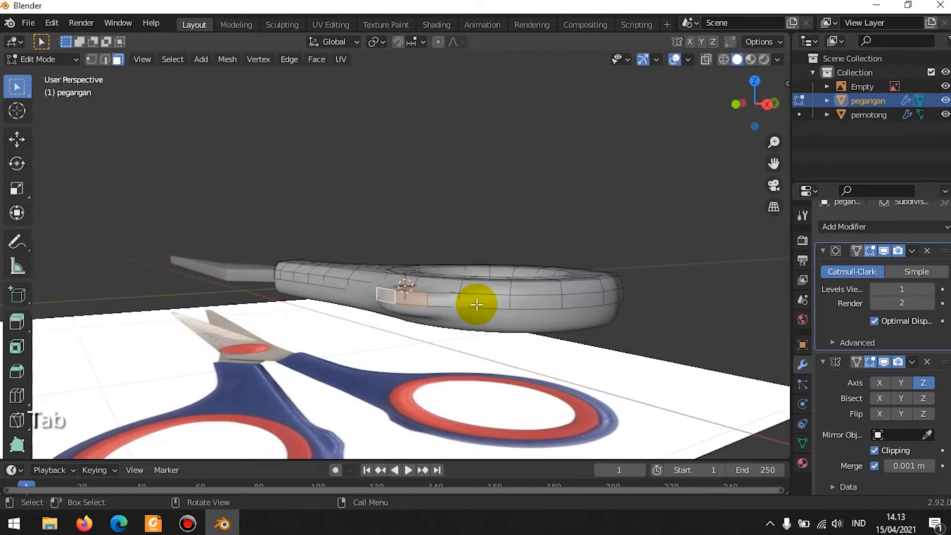
left_click(418, 303, "shift")
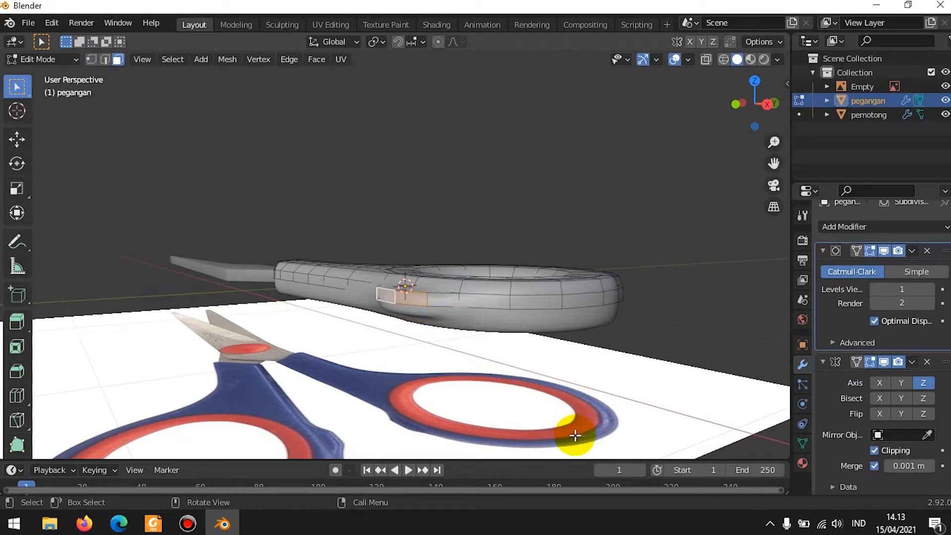
Scale the bump's two selected outer faces down along the Z axis and check the shape in Object Mode
key("s")
key("z")
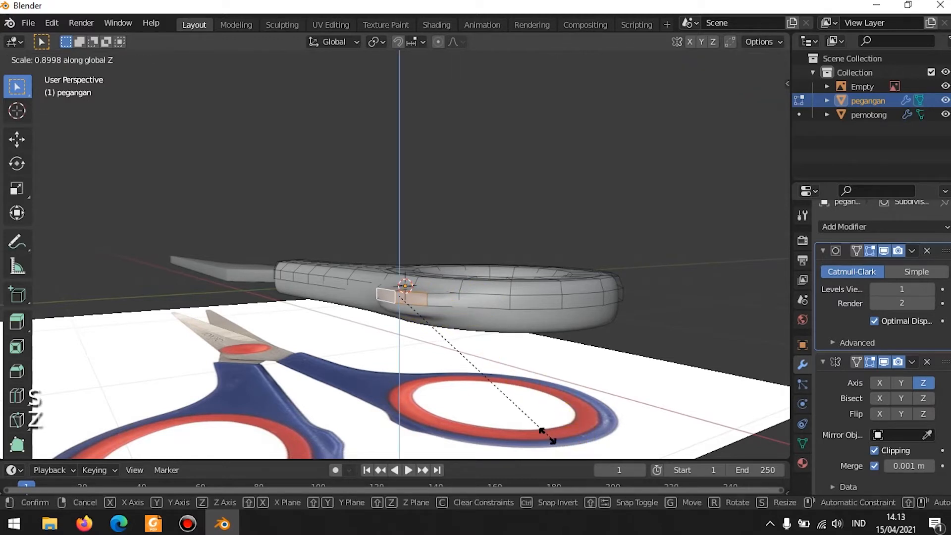
left_click(510, 354)
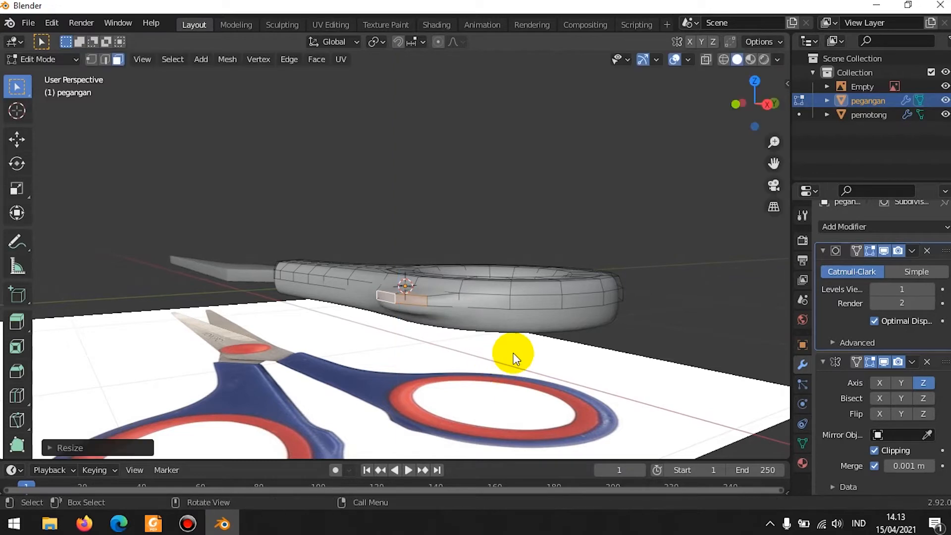
key("Tab")
middle_click_drag(461, 293, 475, 378)
Add a loop cut around the bump, slide it close to the bump's base, and return to Object Mode to inspect the handle
key("Tab")
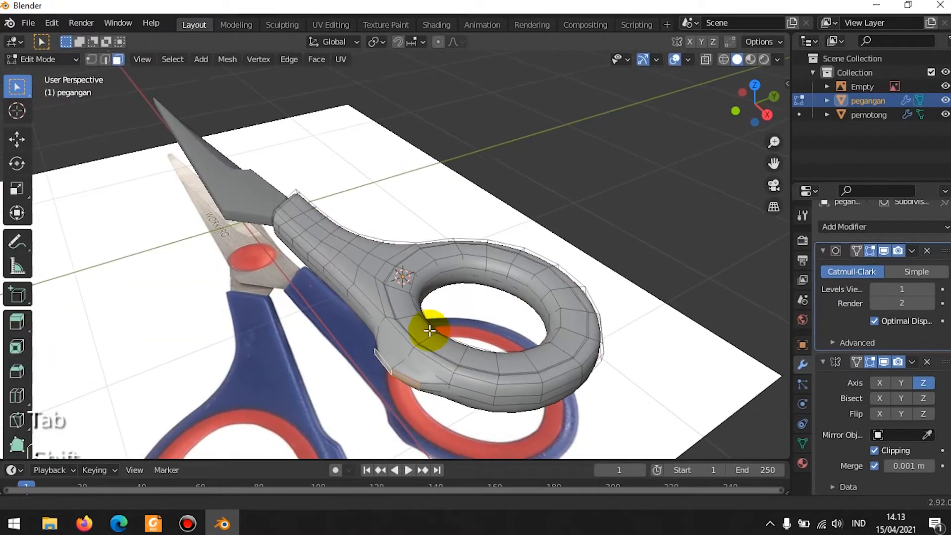
scroll(425, 329, "up", 3)
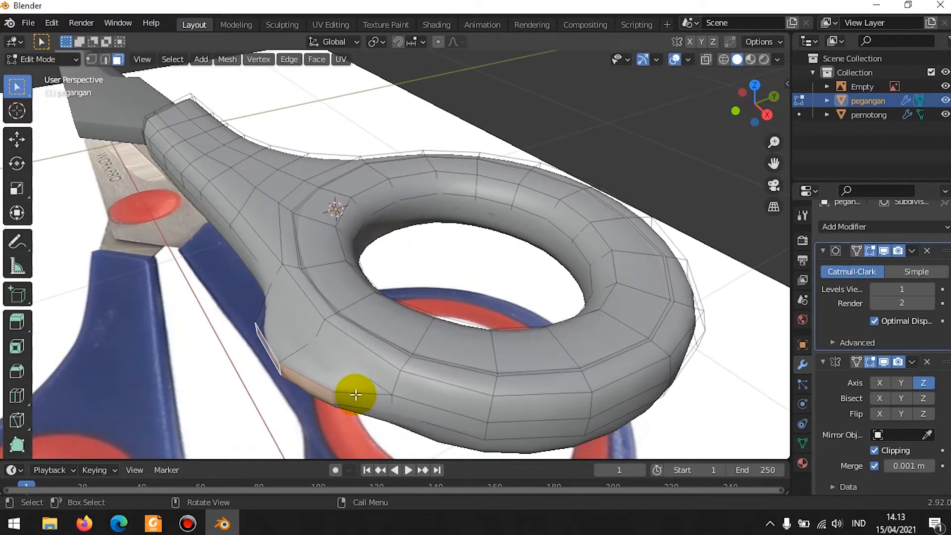
key("ctrl+r")
left_click(356, 394)
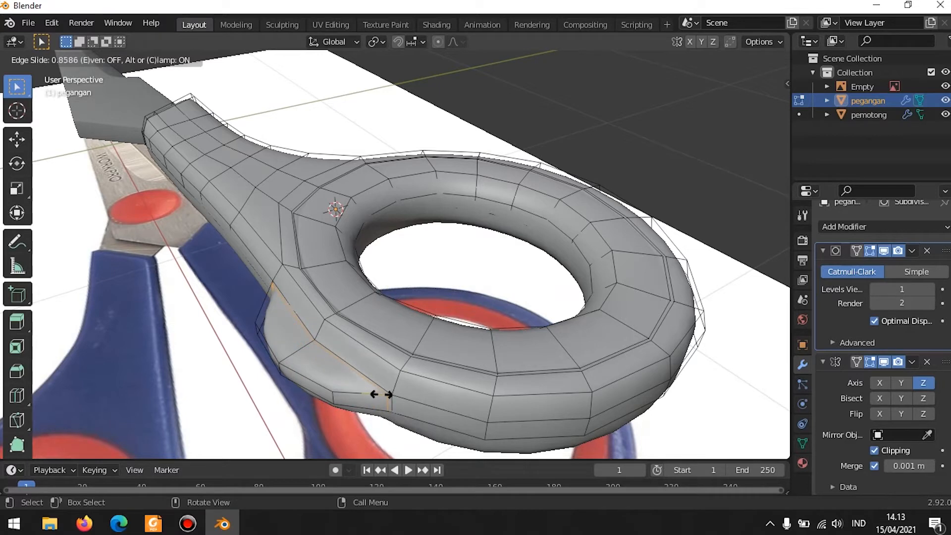
left_click(381, 394)
key("Tab")
middle_click_drag(394, 361, 485, 259)
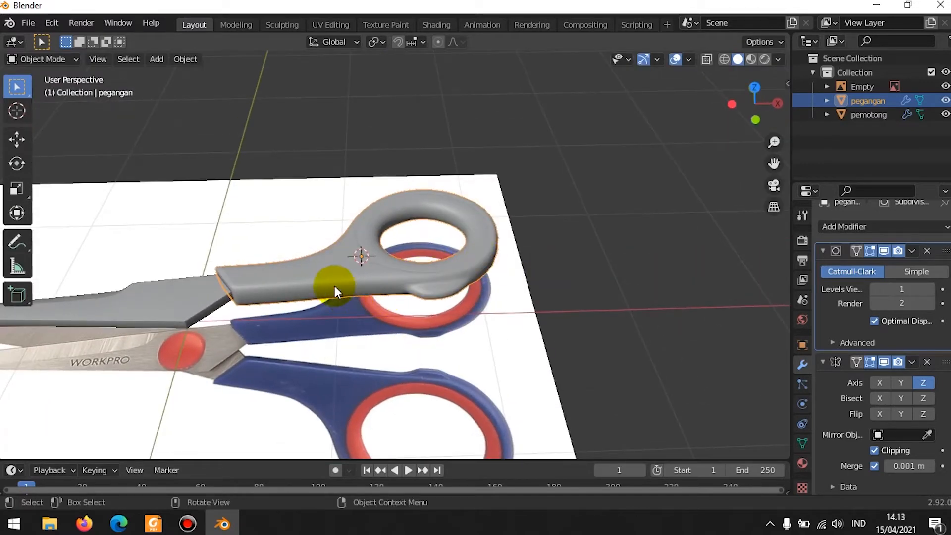
Select the handle and the blade together, with the blade as the active object
middle_click_drag(449, 303, 352, 275)
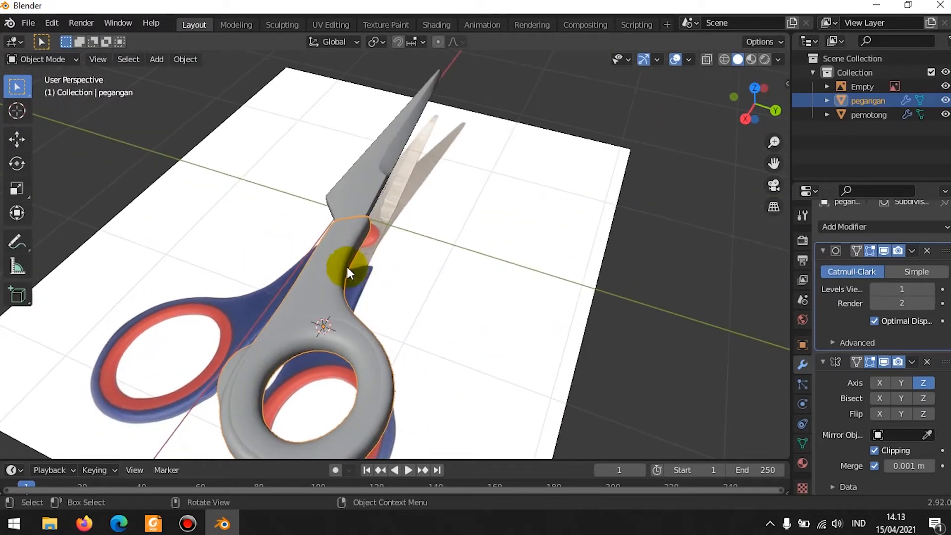
left_click(364, 174, "shift")
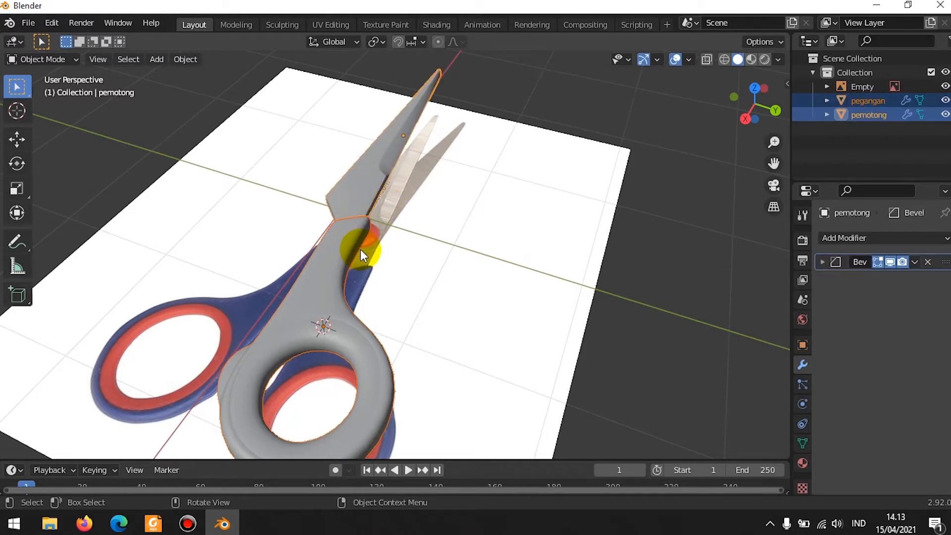
middle_click_drag(395, 270, 563, 282)
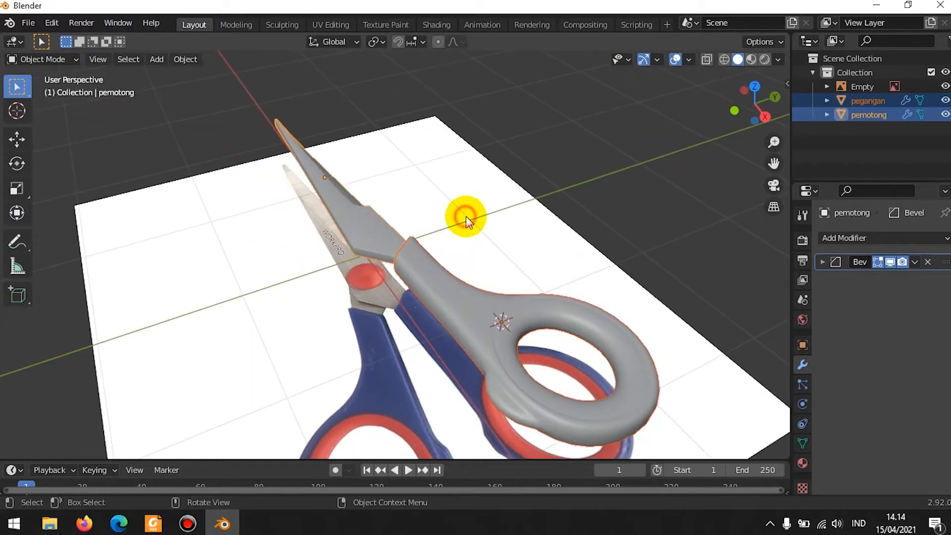
left_click(439, 275)
left_click(413, 260)
left_click(377, 239, "shift")
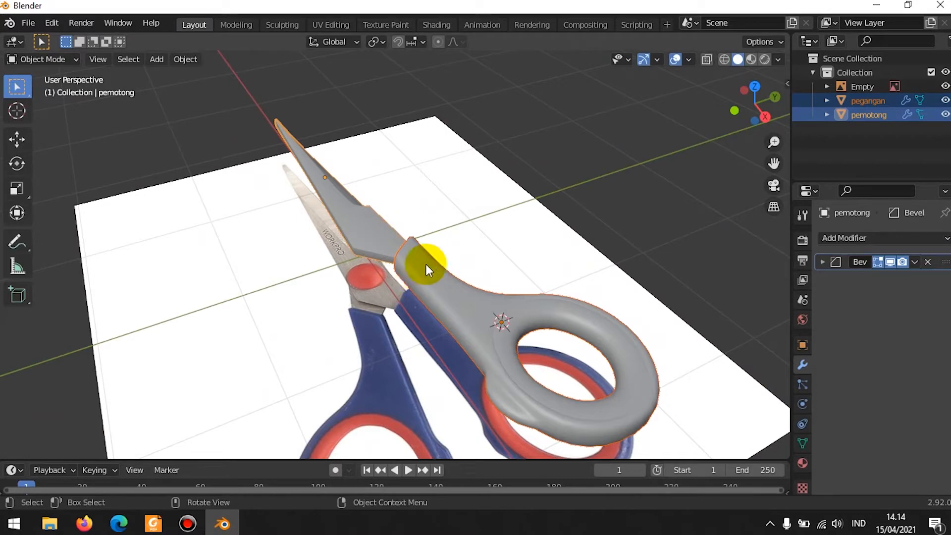
mouse_move(435, 304)
middle_mouse_down()
mouse_move(428, 284)
mouse_move(441, 254)
mouse_move(426, 258)
mouse_move(445, 314)
middle_mouse_up()
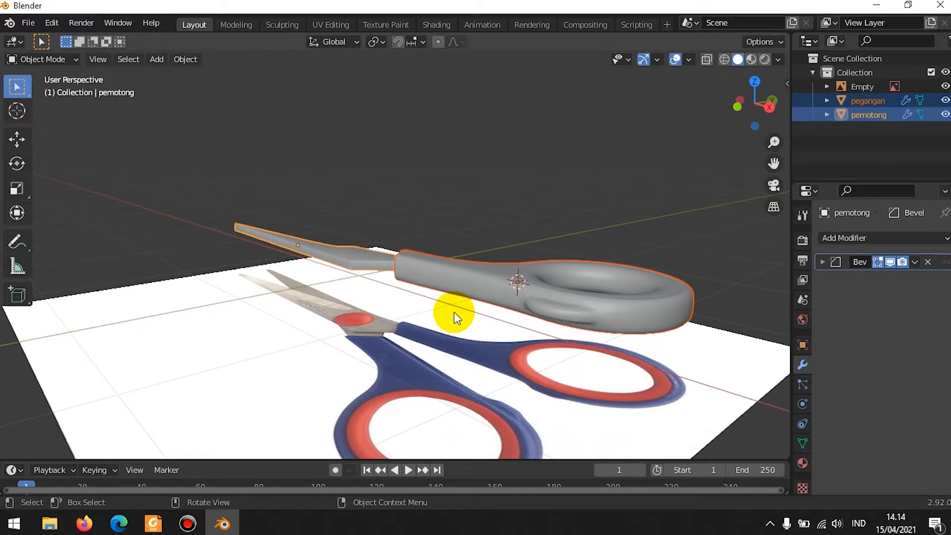
key("shift+d")
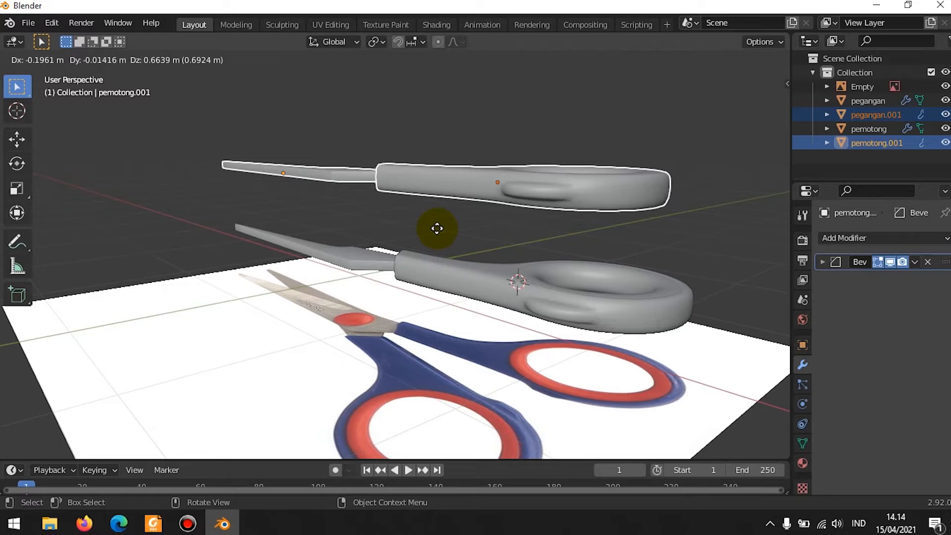
left_click(438, 229)
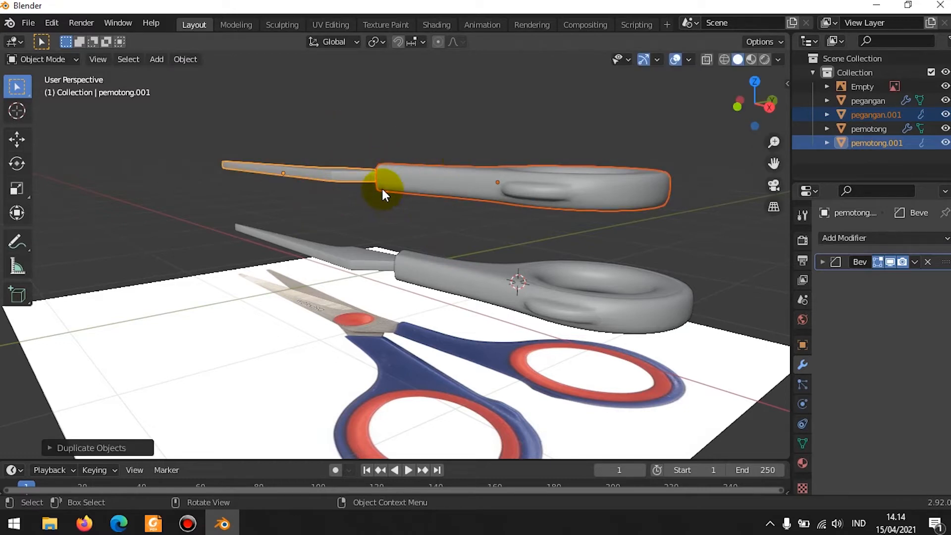
key("ctrl+z")
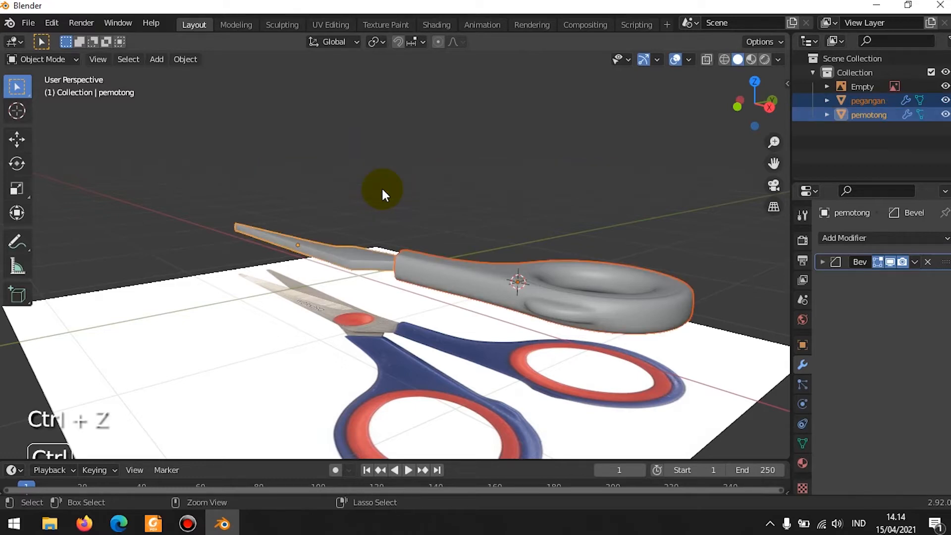
key("g")
right_click(388, 154)
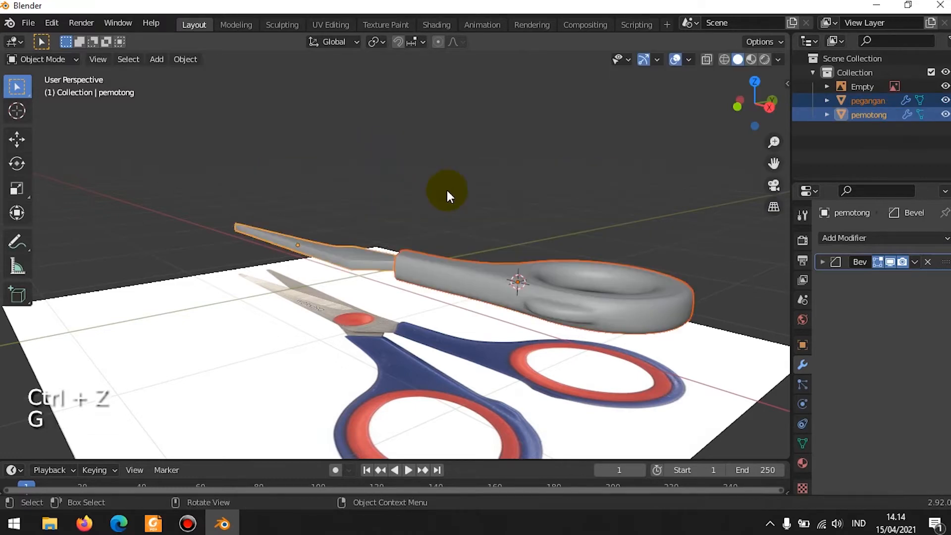
Duplicate the selected handle and blade in place and rotate the copy 180° about the global X axis
key("shift+d")
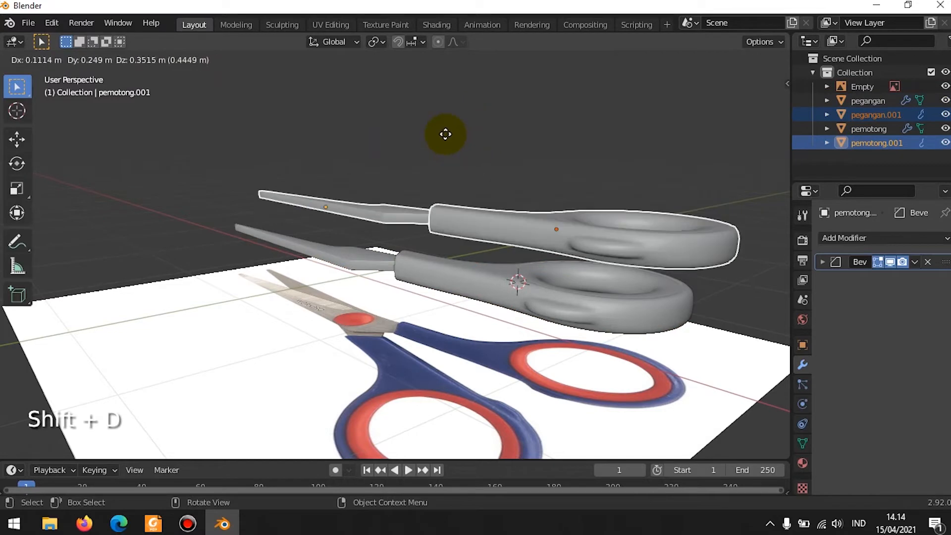
right_click(463, 164)
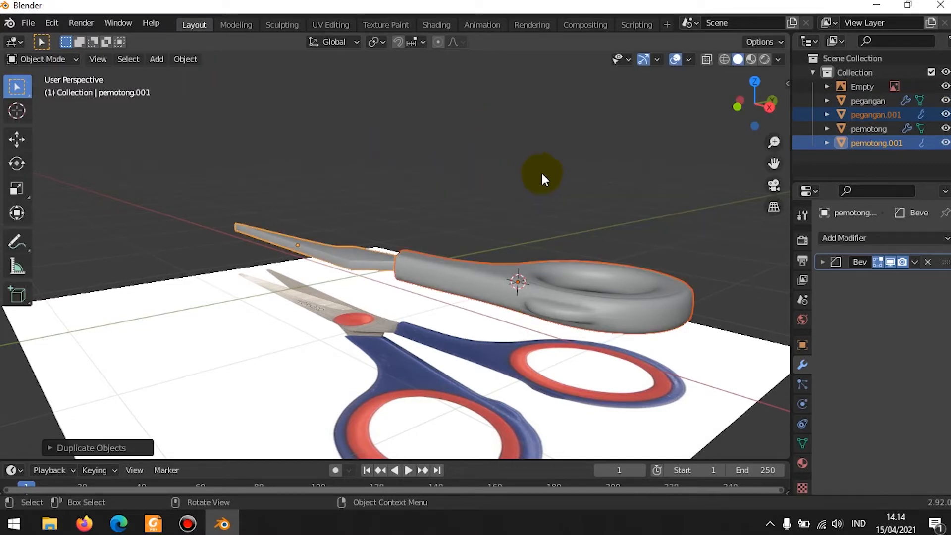
middle_click_drag(636, 174, 471, 293)
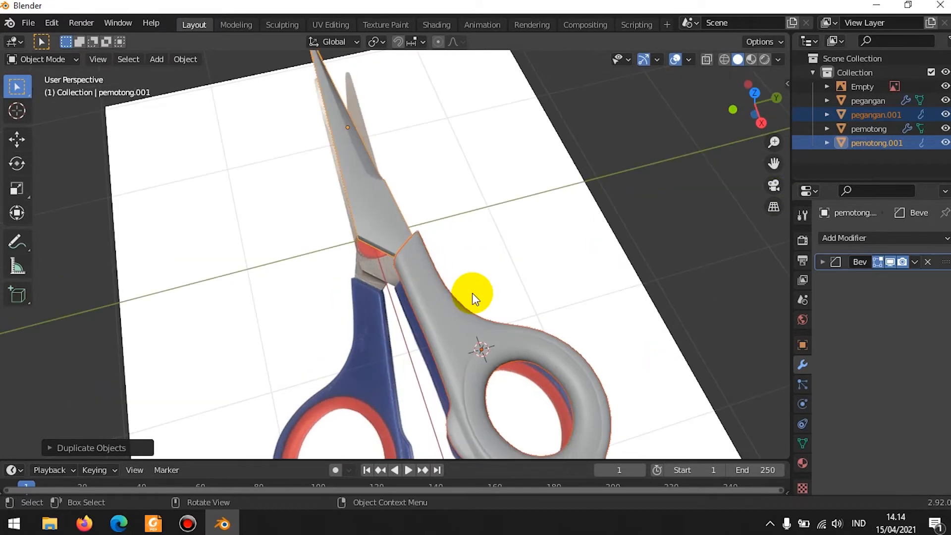
scroll(473, 293, "down", 2)
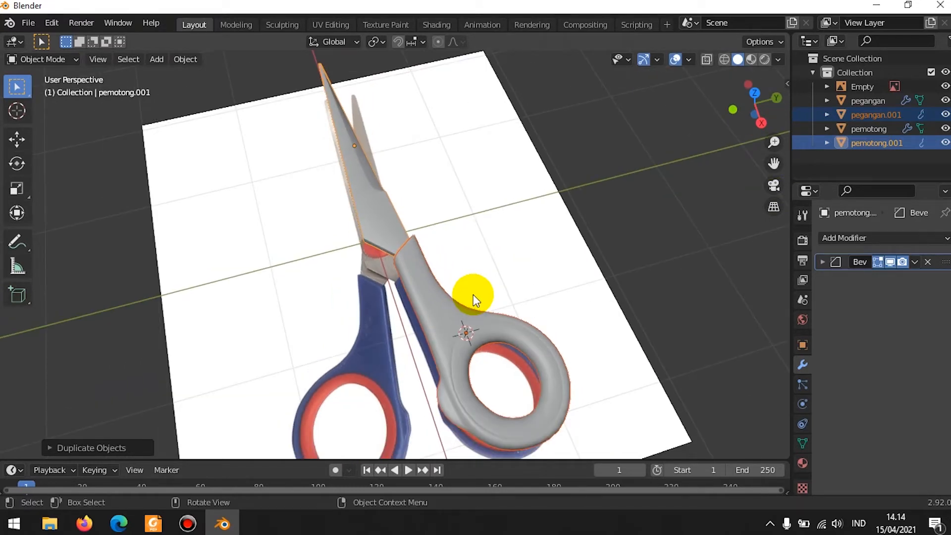
key("r")
key("x")
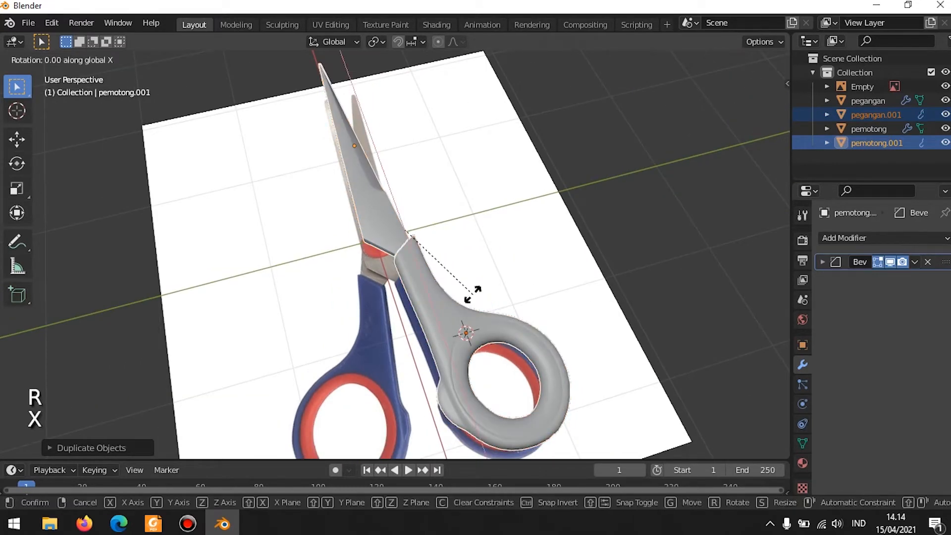
key("KP_1")
key("KP_8")
key("KP_0")
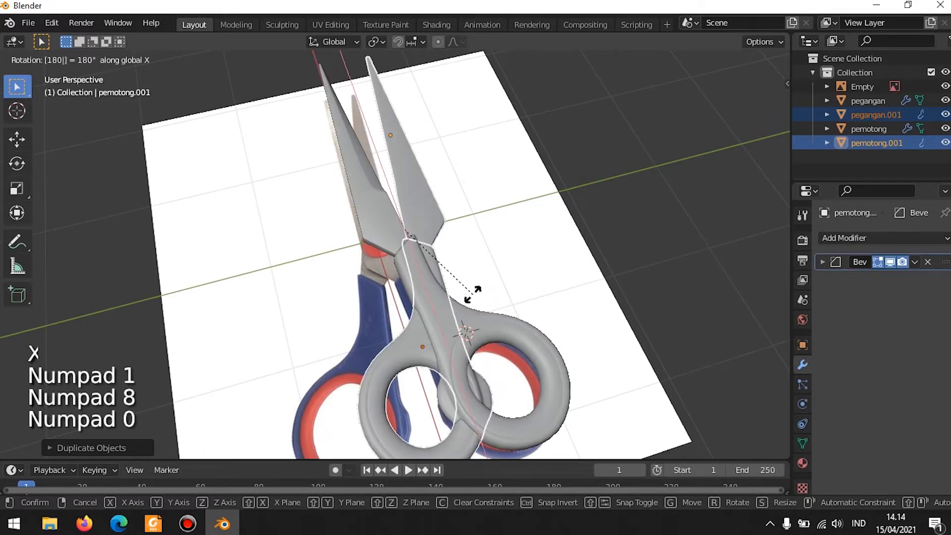
key("Return")
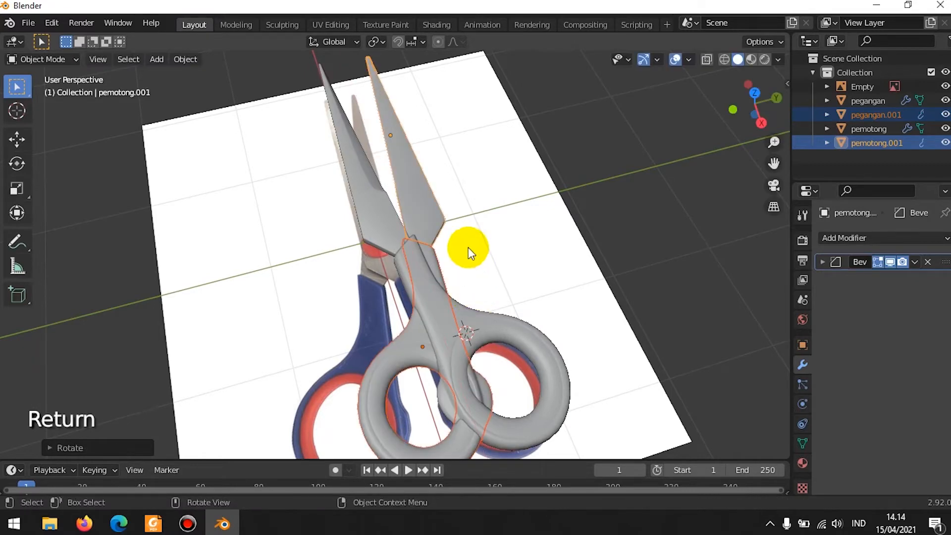
In the top view, move the duplicated half along Y toward the reference's second handle and rotate it so its blade follows the image
middle_click_drag(457, 268, 532, 225)
key("KP_7")
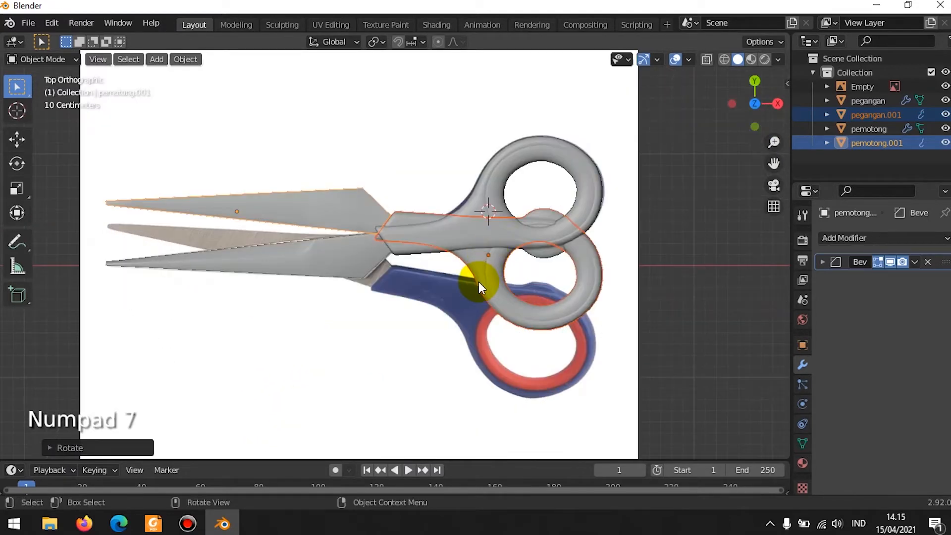
key("g")
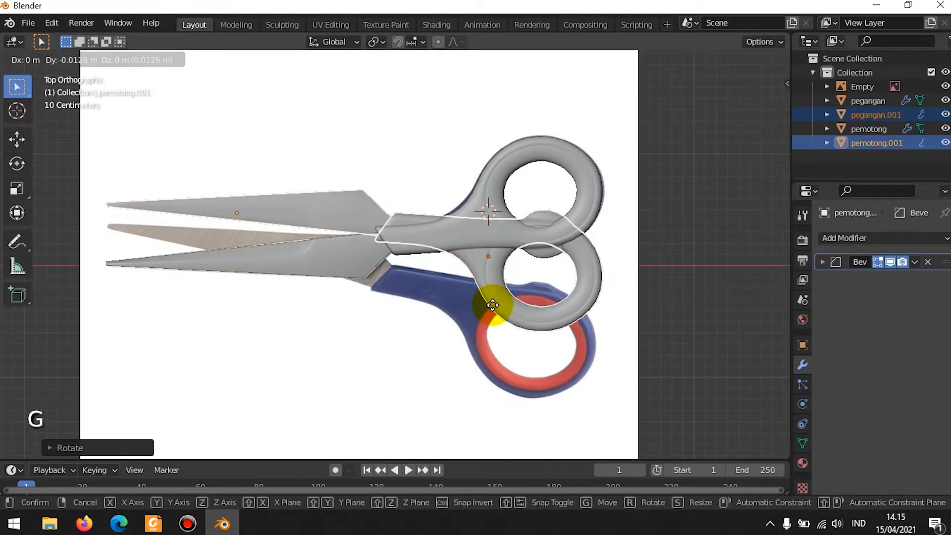
left_click(492, 329)
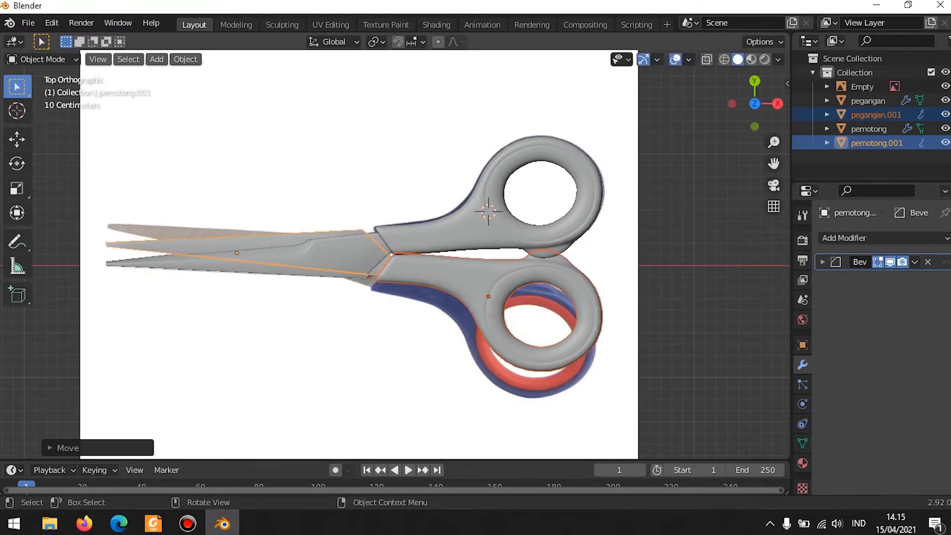
key("r")
left_click(560, 367)
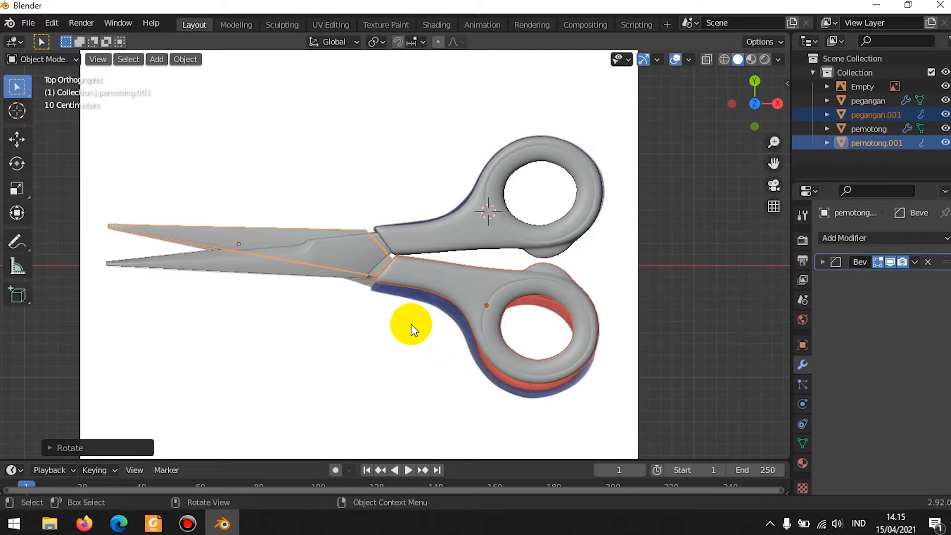
middle_click_drag(411, 324, 431, 253)
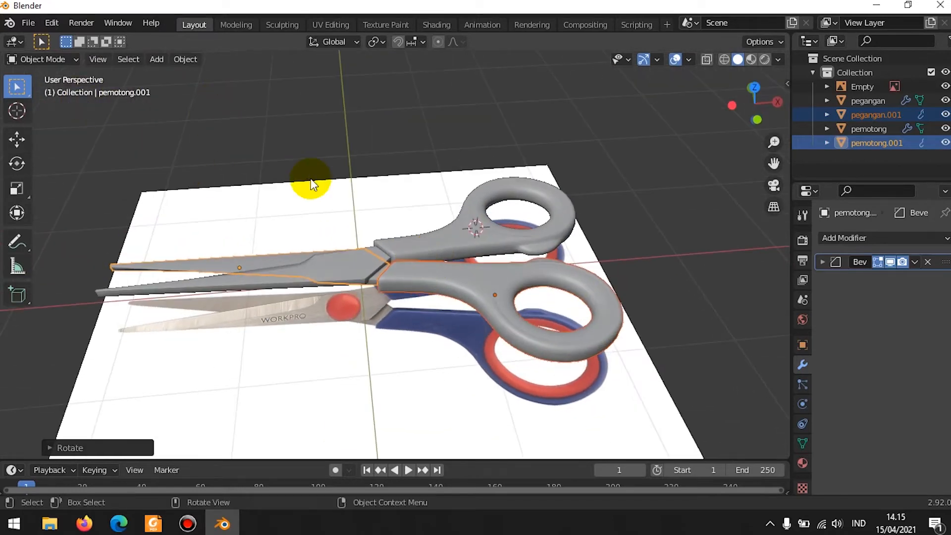
key("r")
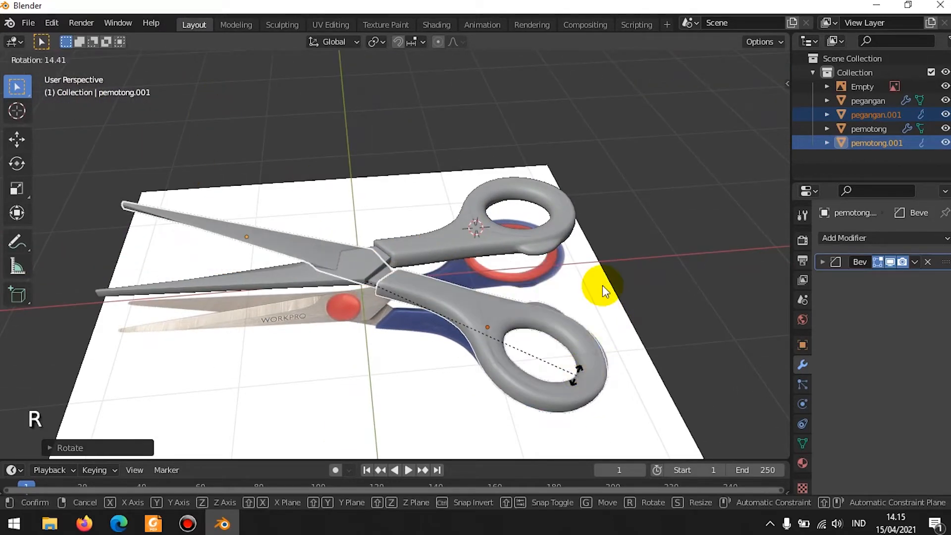
left_click(602, 286)
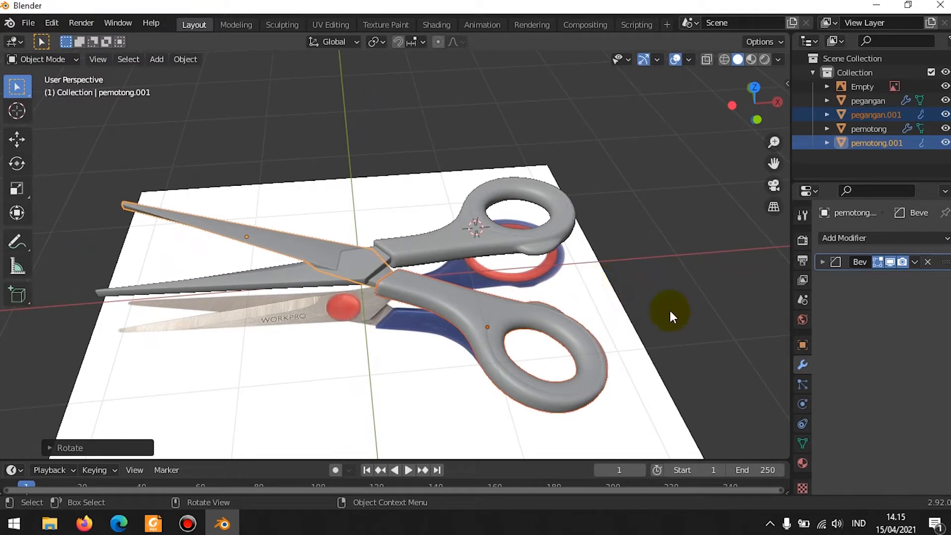
middle_click_drag(670, 309, 537, 258)
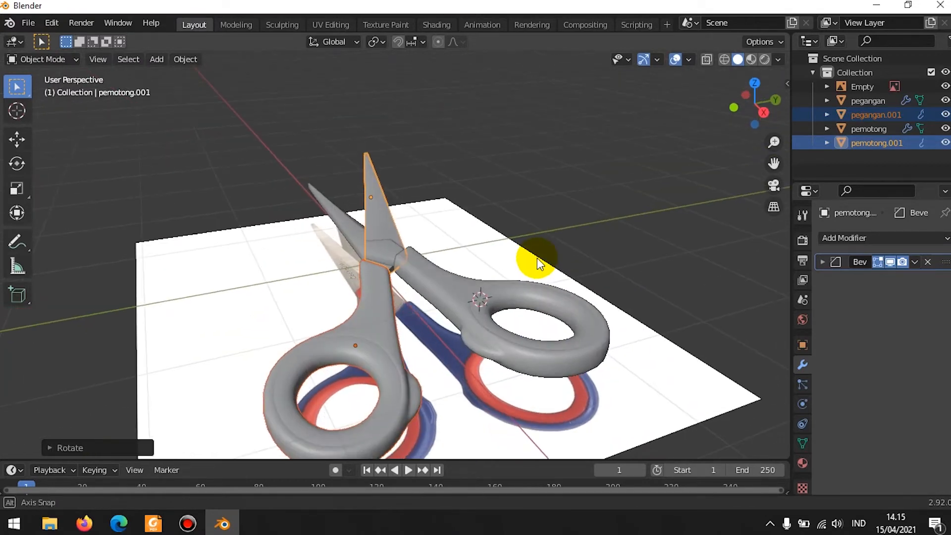
key("ctrl+z")
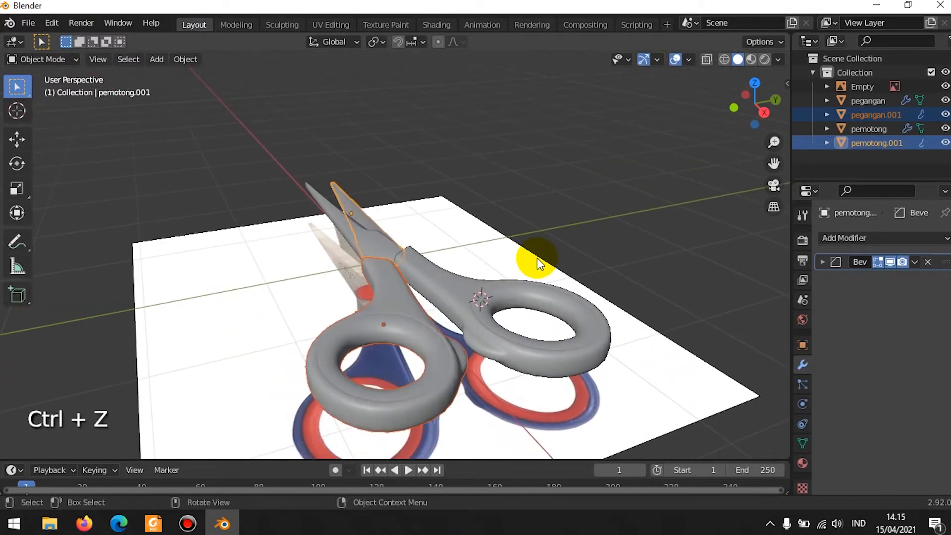
In the top view, rotate and move the duplicated half in small adjustments until its handle and blade match the reference image
key("KP_7")
scroll(673, 316, "up", 1)
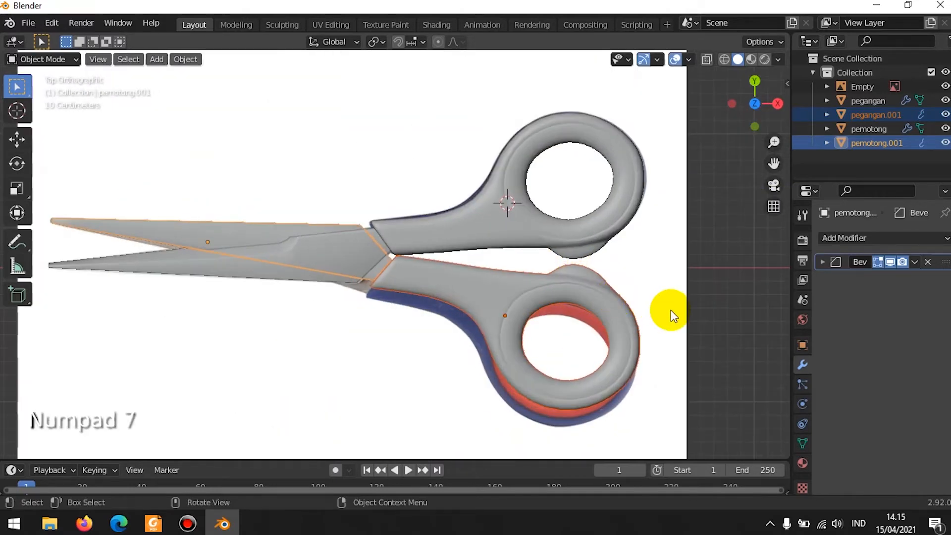
key("r")
left_click(671, 323)
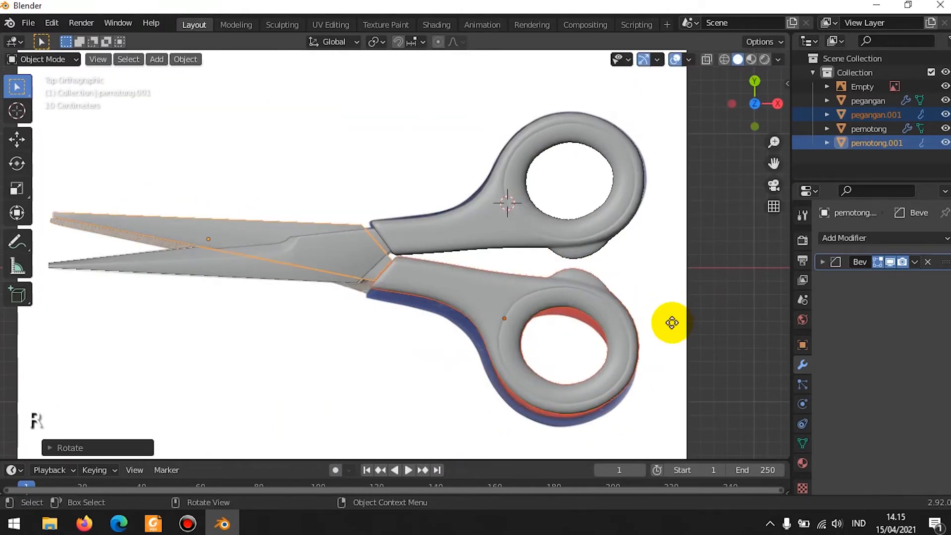
key("g")
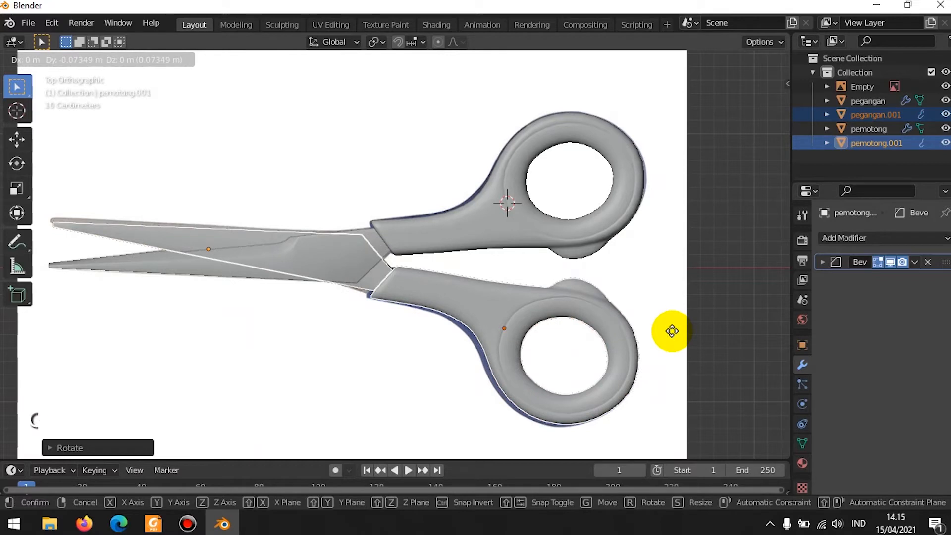
left_click(688, 324)
key("r")
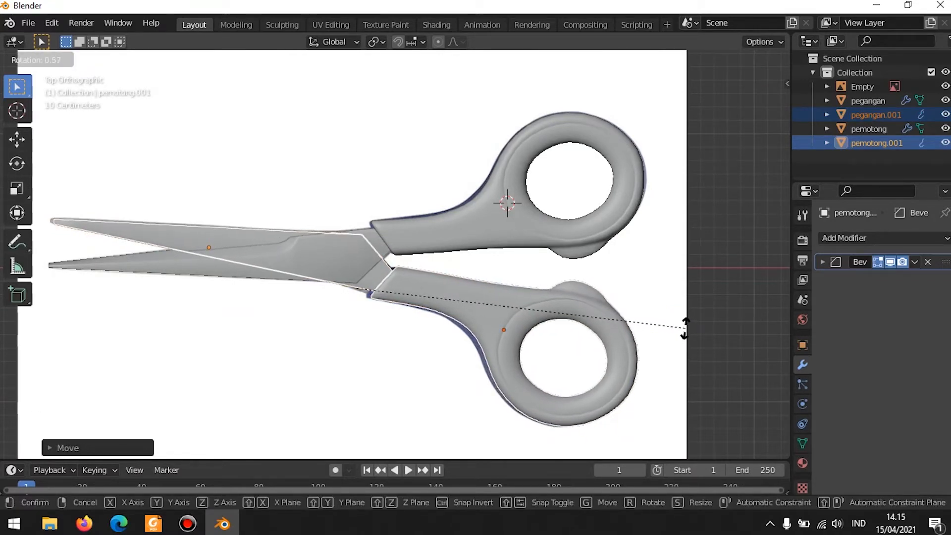
left_click(684, 326)
key("g")
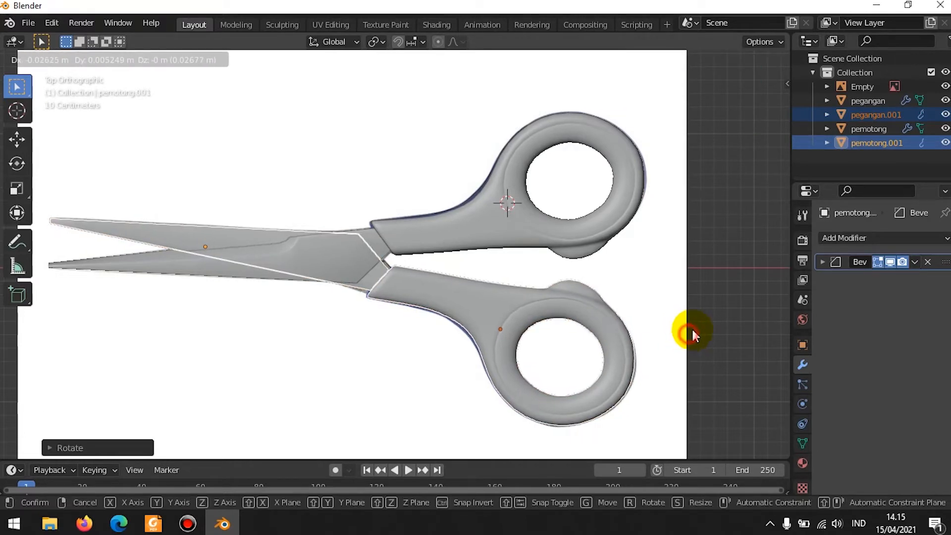
left_click(691, 328)
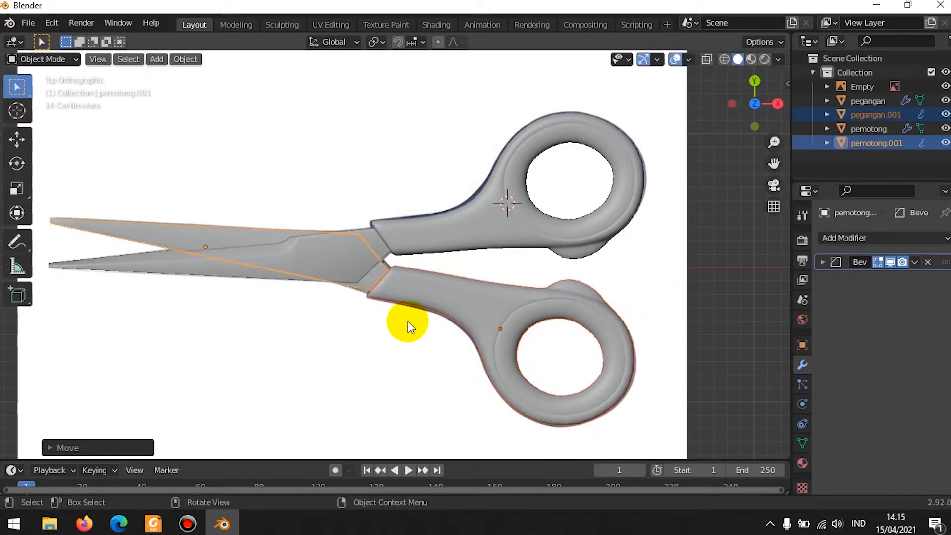
Lower the duplicated half about 0.027 m along global Z so its blade lies under the other blade, and check it in front view
middle_click_drag(414, 291, 352, 284)
scroll(350, 290, "up", 3)
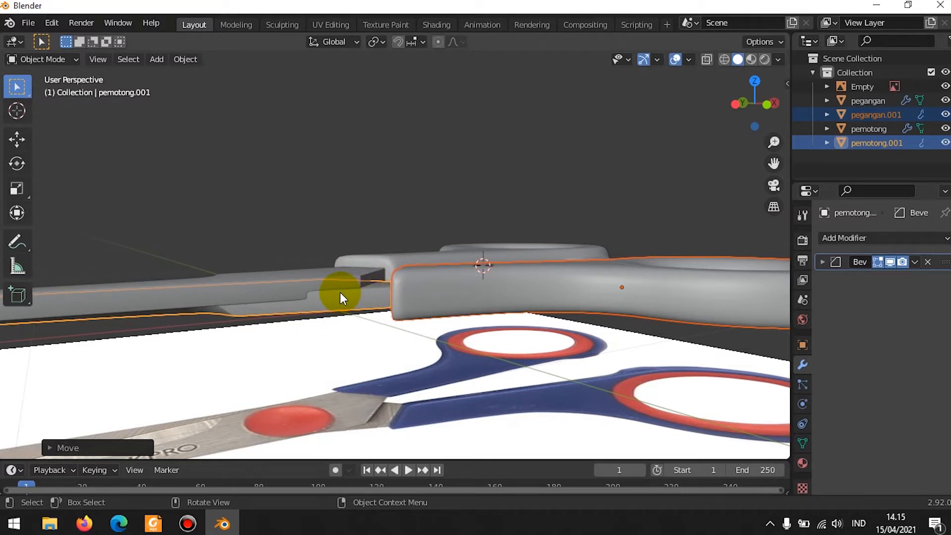
key("g")
key("z")
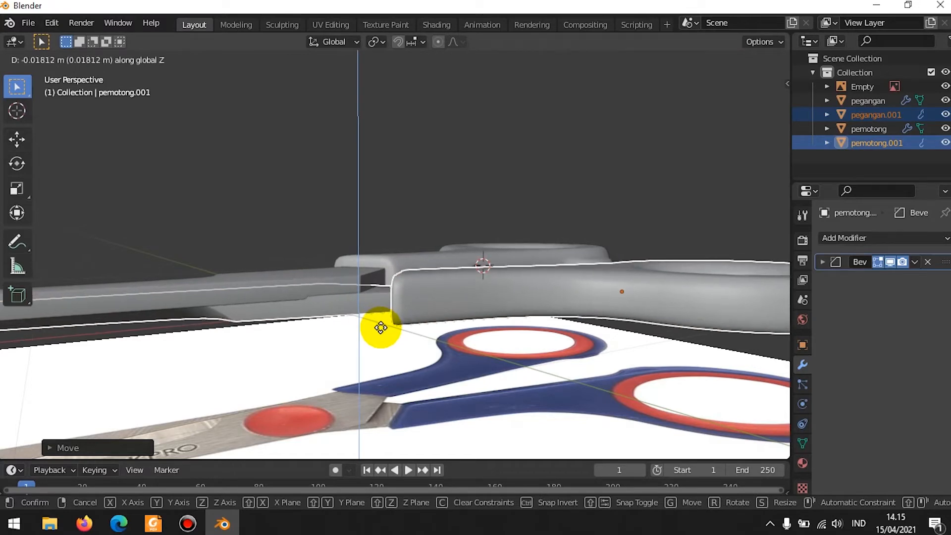
key("shift")
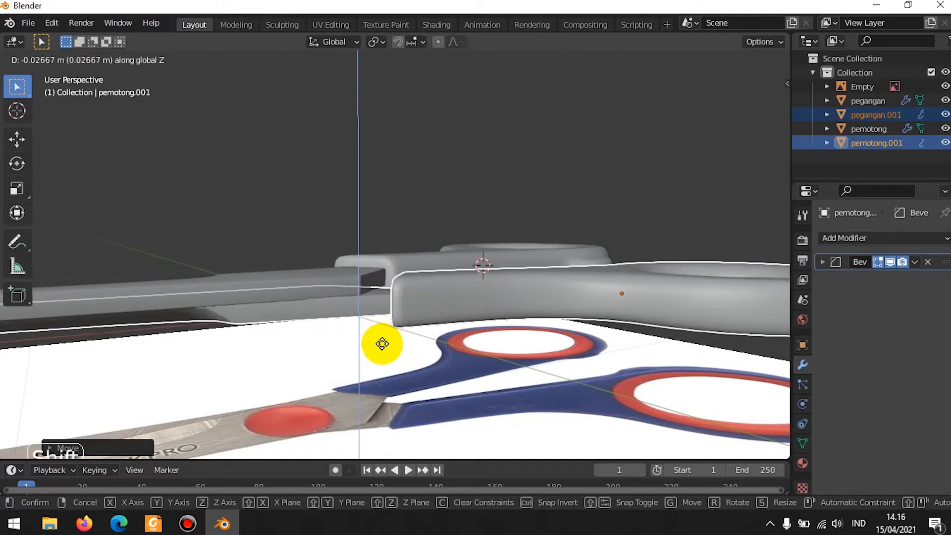
left_click(381, 339)
middle_click_drag(379, 264, 444, 220)
key("KP_1")
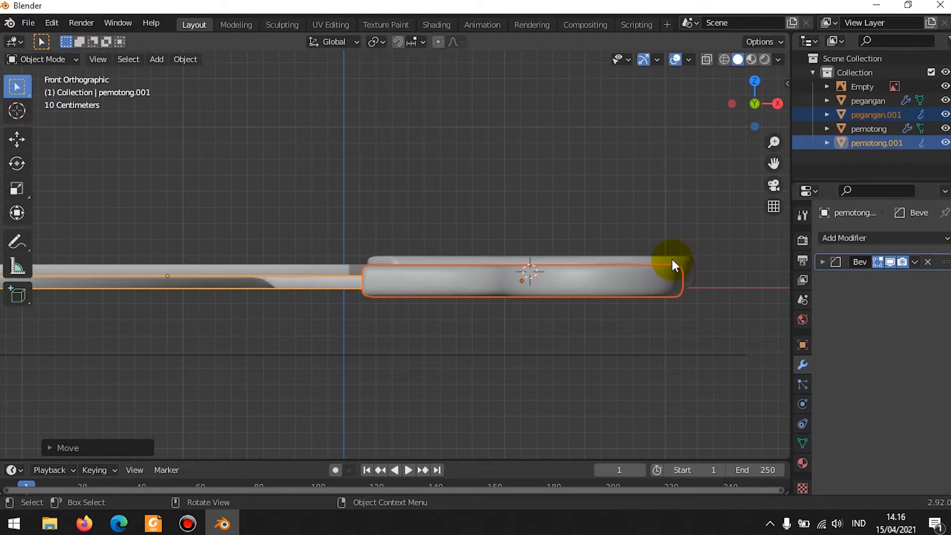
middle_click_drag(451, 232, 483, 221)
key("KP_3")
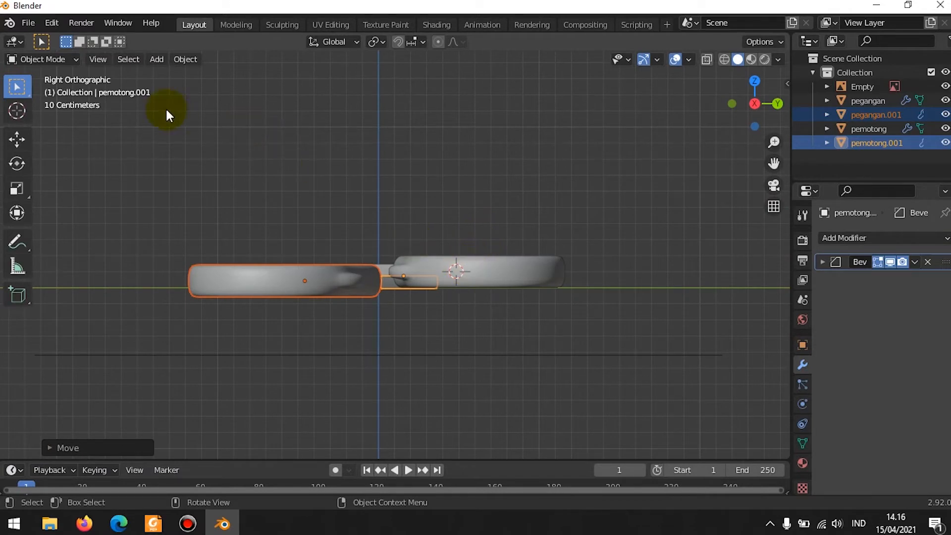
key("KP_1")
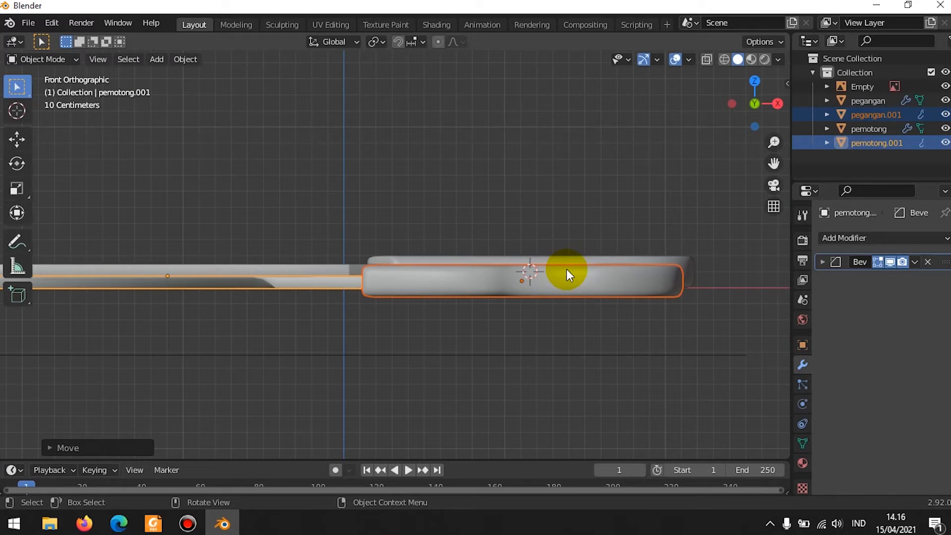
key("g")
key("z")
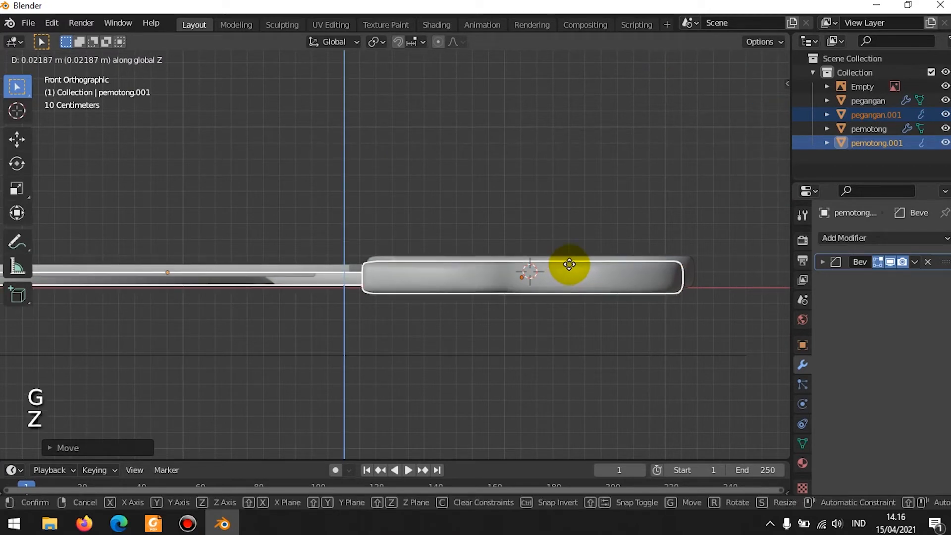
left_click(460, 271)
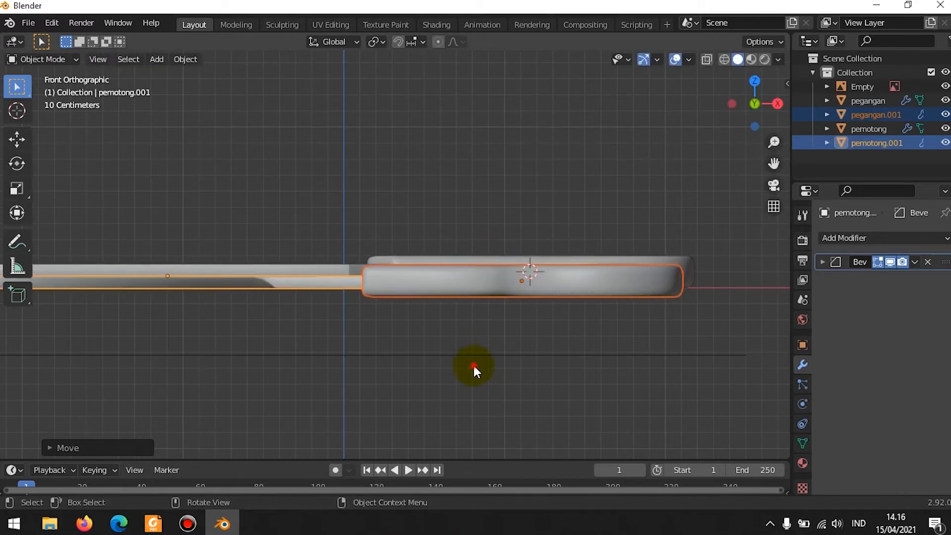
Select only the duplicated handle and raise it about 0.057 m along Z, level with the original handle
left_click(488, 287)
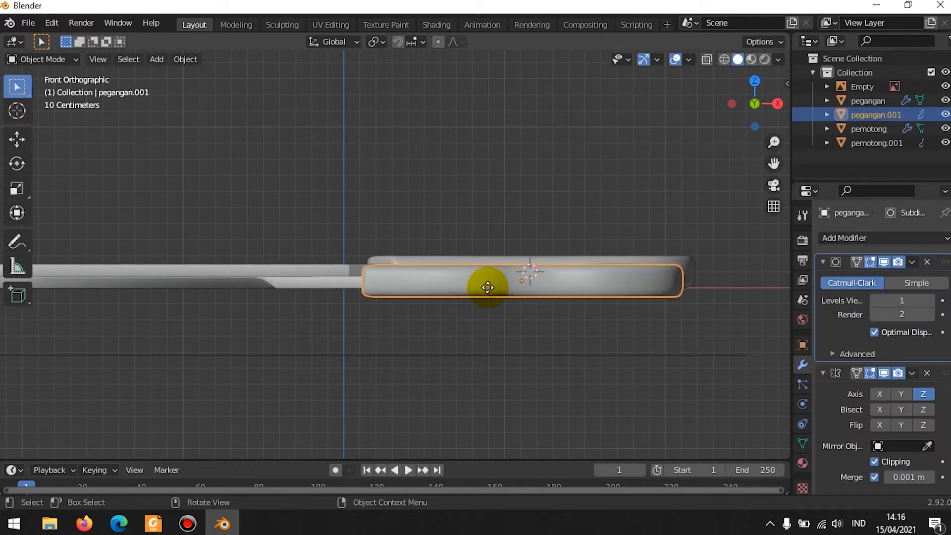
key("g")
key("z")
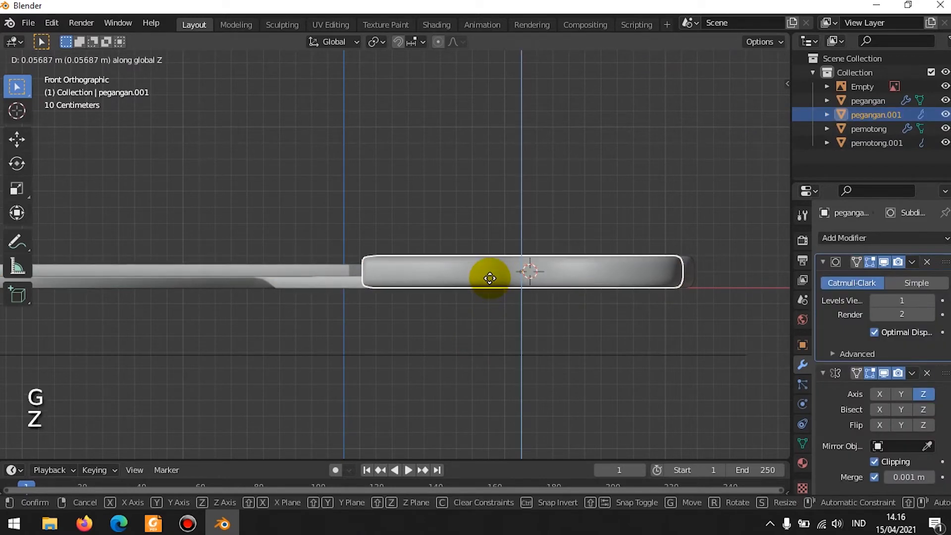
left_click(490, 278)
Select both handles together and thicken them along global Z by a factor of about 1.17
middle_click_drag(477, 191, 589, 198)
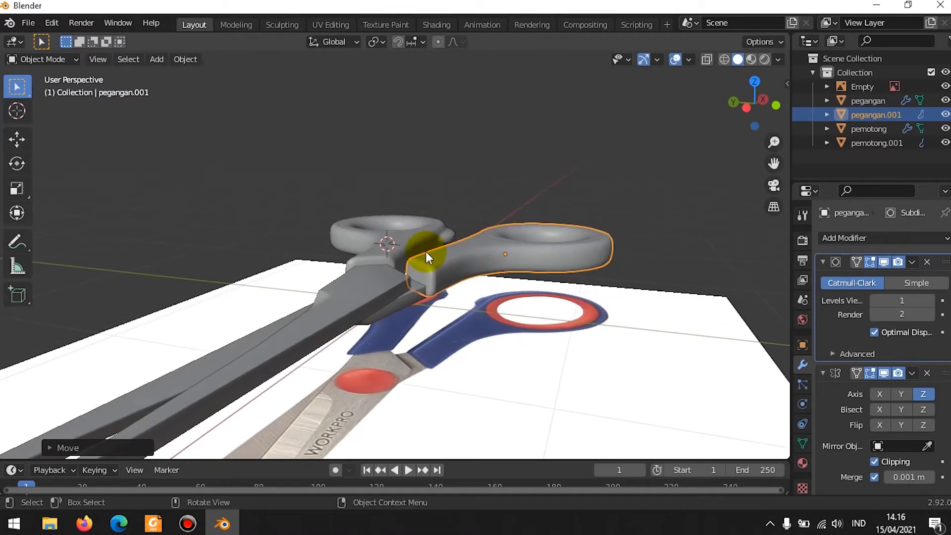
left_click(412, 239, "shift")
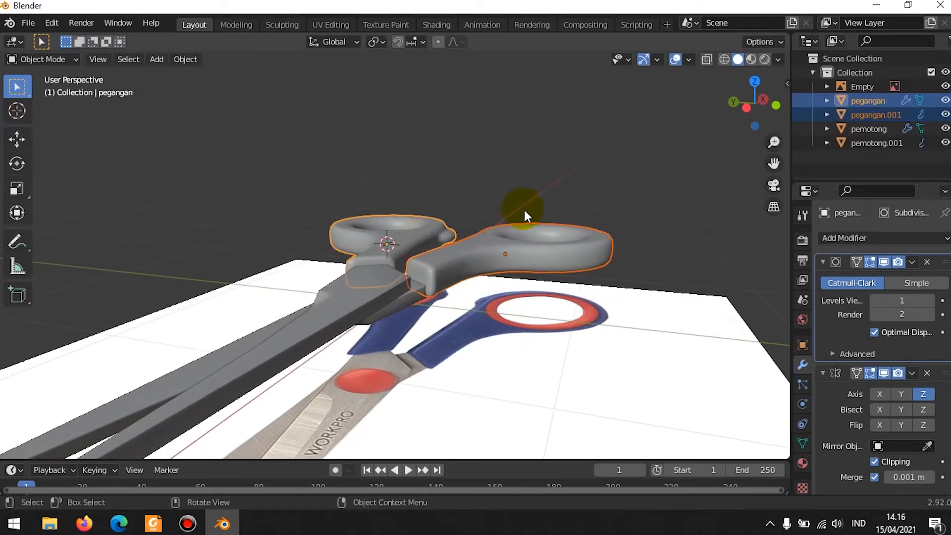
middle_click_drag(524, 208, 530, 242)
key("s")
key("z")
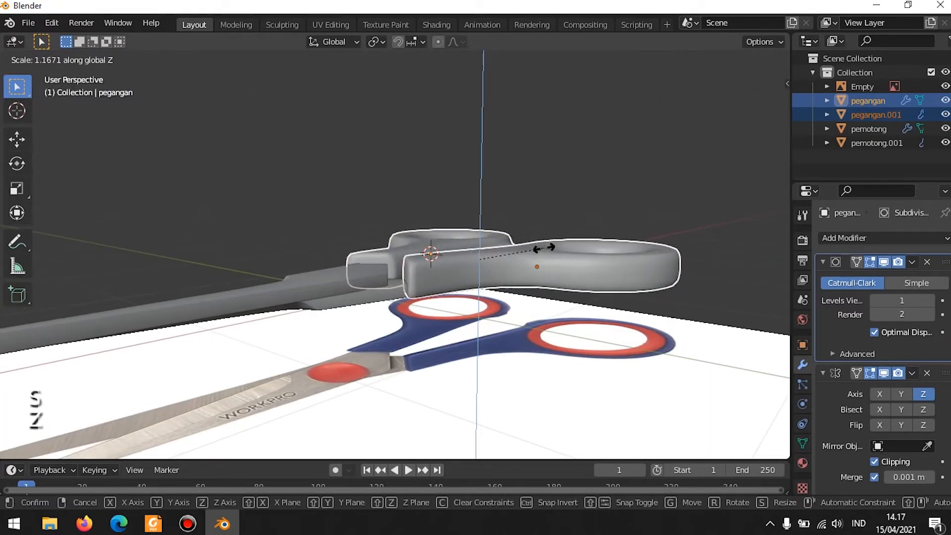
left_click(545, 251)
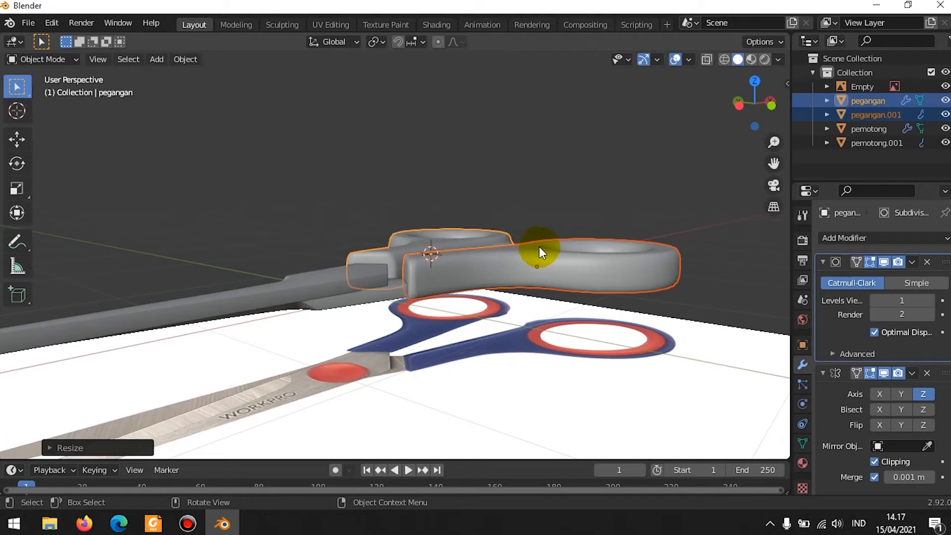
In the front view, lower both handles slightly along Z to centre them on the blades
key("KP_1")
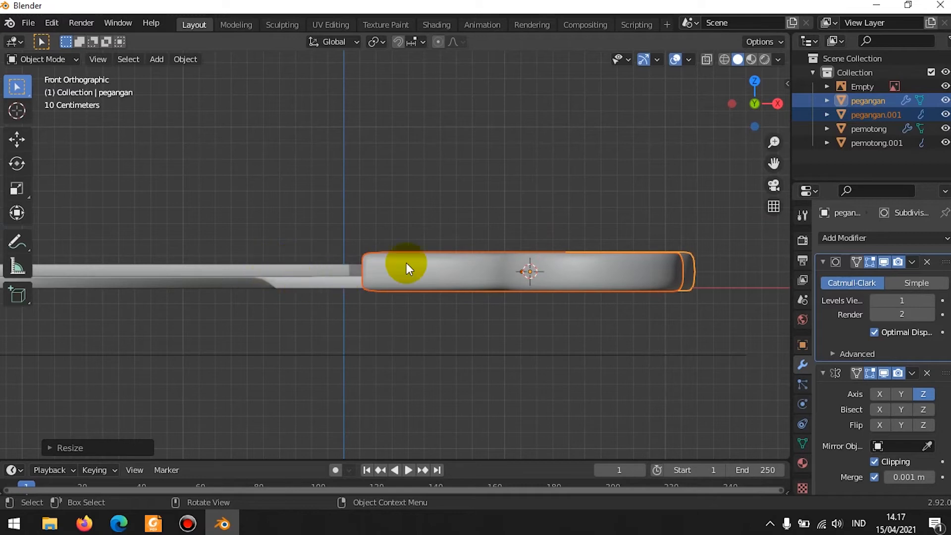
key("g")
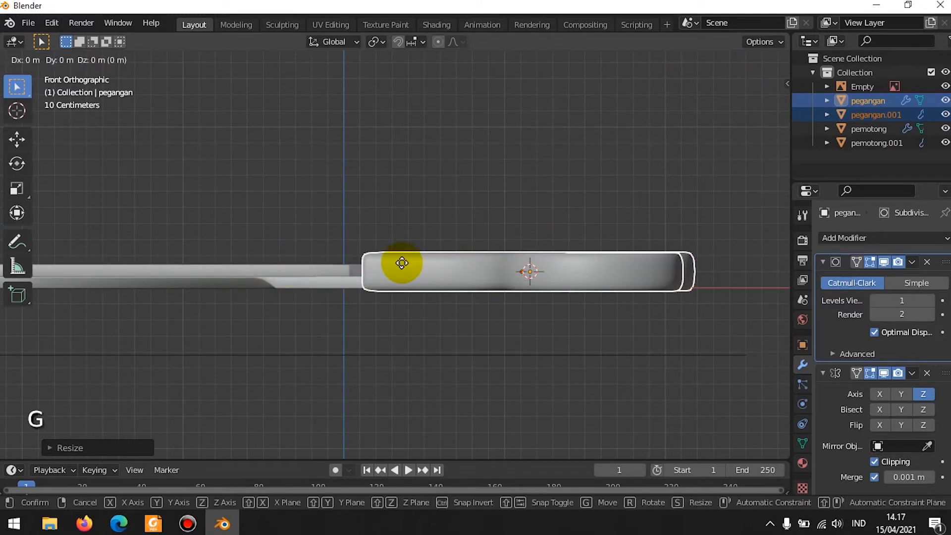
key("z")
key("shift")
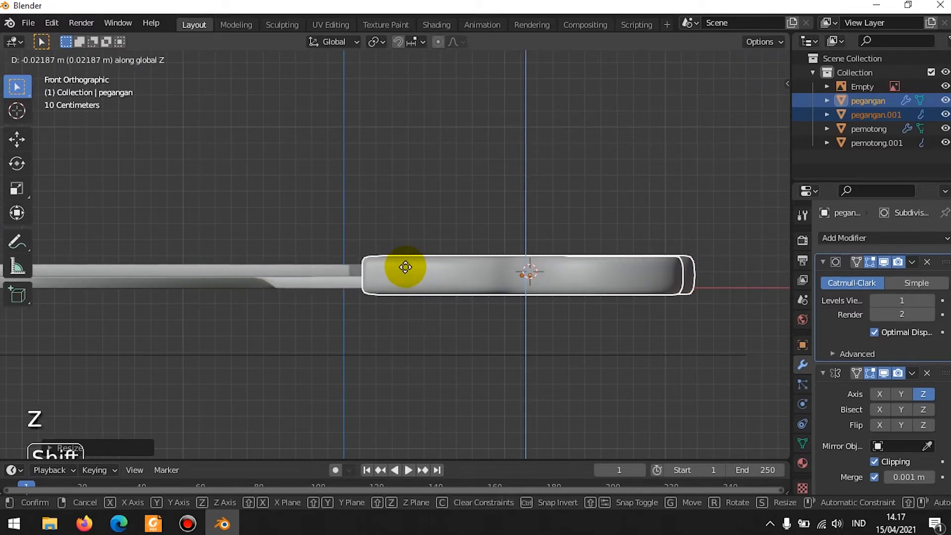
left_click(331, 219)
Fine-tune the thickness of both handles along Z, select the reference image instead, and inspect the assembled scissors up close
middle_click_drag(332, 219, 535, 299)
key("s")
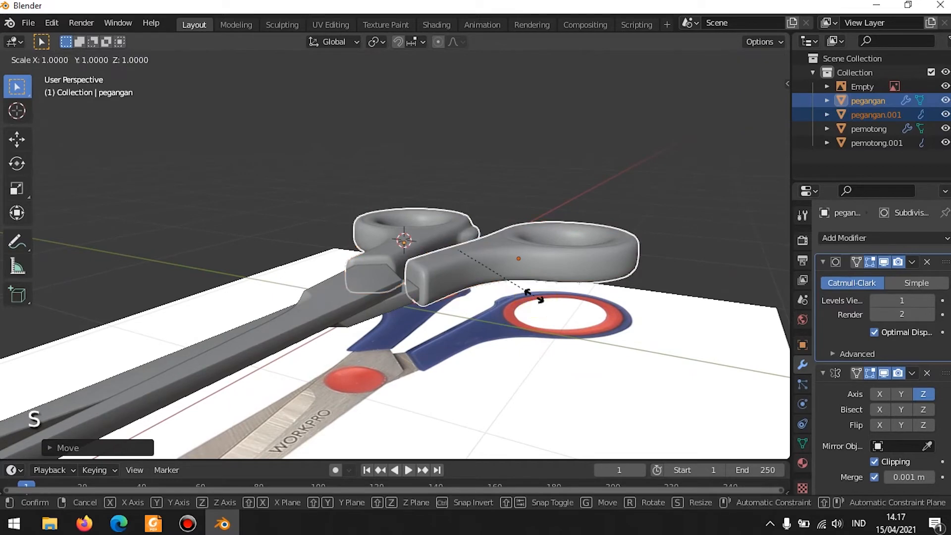
key("z")
left_click(548, 261)
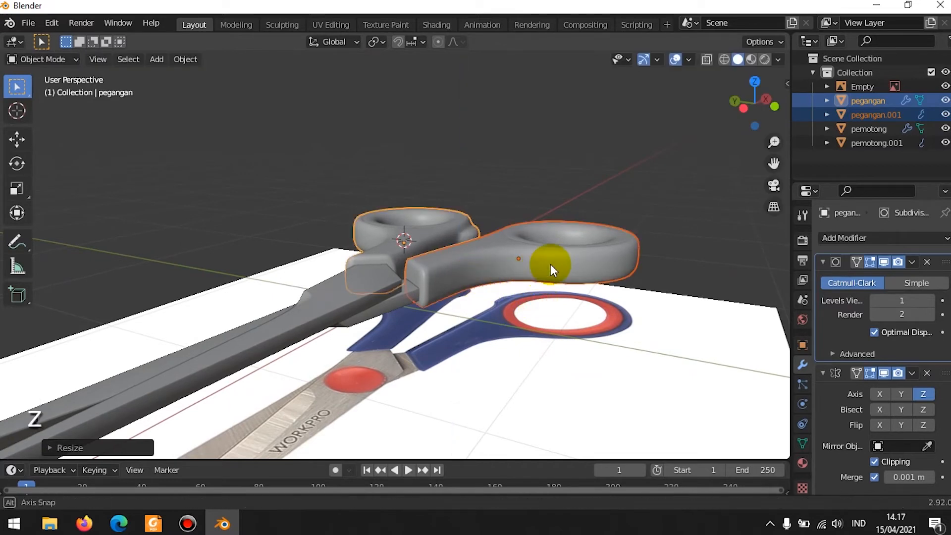
middle_click_drag(548, 261, 443, 277)
left_click(624, 256)
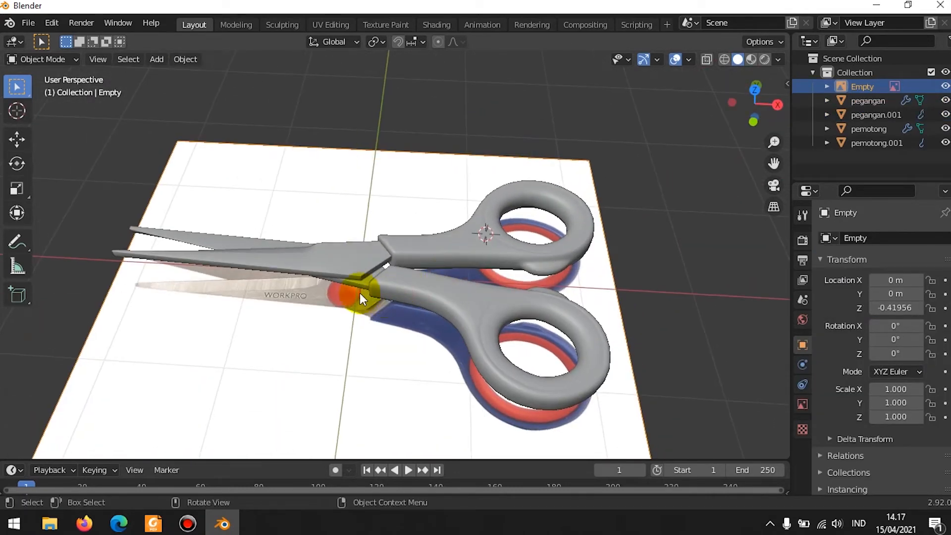
mouse_move(347, 309)
middle_mouse_down()
mouse_move(350, 274)
mouse_move(346, 309)
middle_mouse_up()
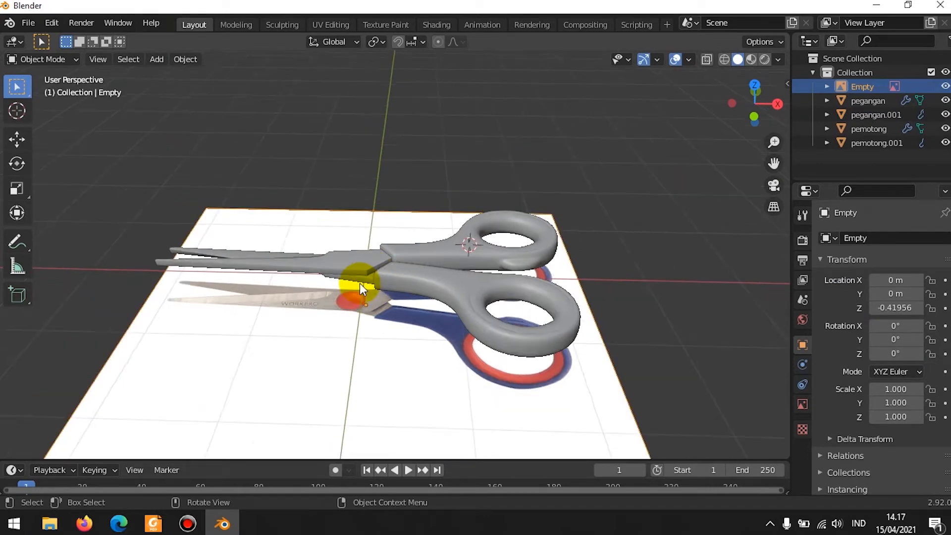
scroll(363, 289, "up", 2)
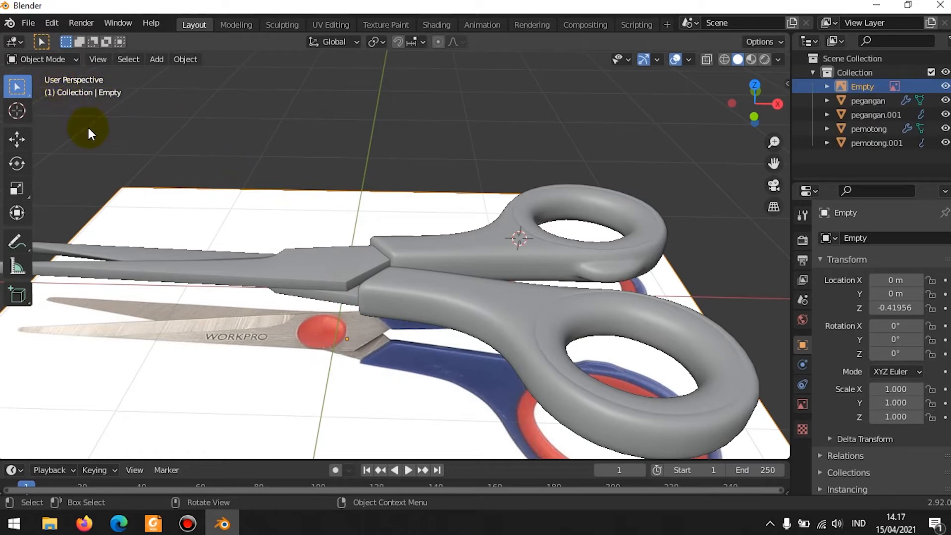
Show the scissors from above in wireframe and add a mesh cylinder for the pivot
key("KP_7")
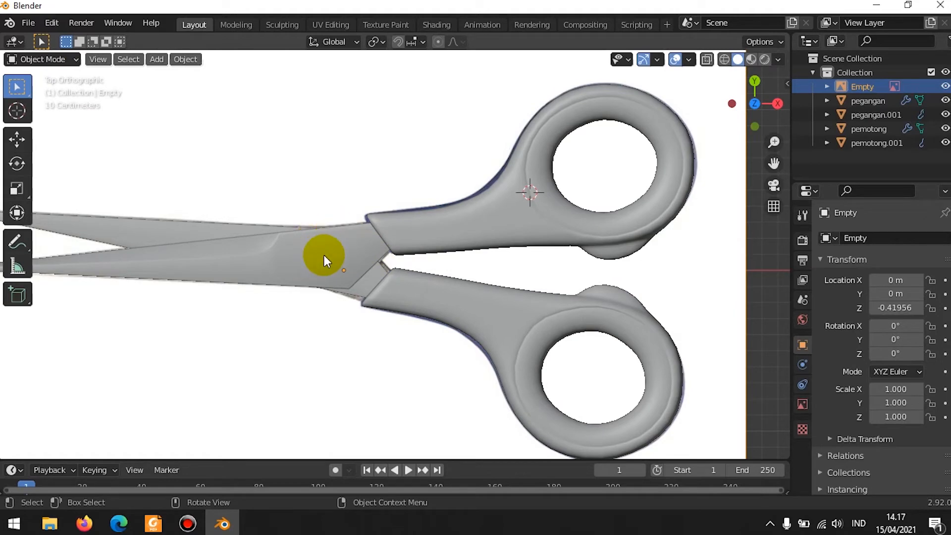
key("z")
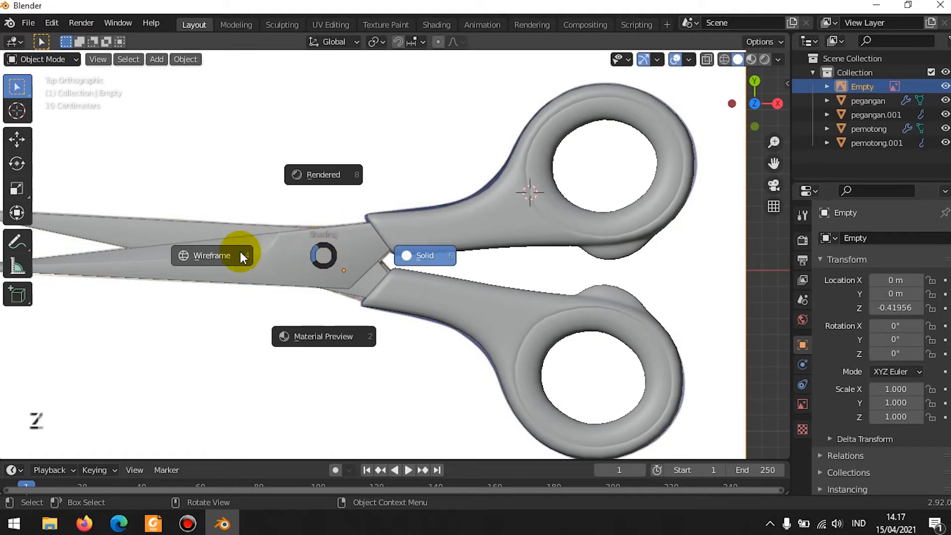
left_click(221, 254)
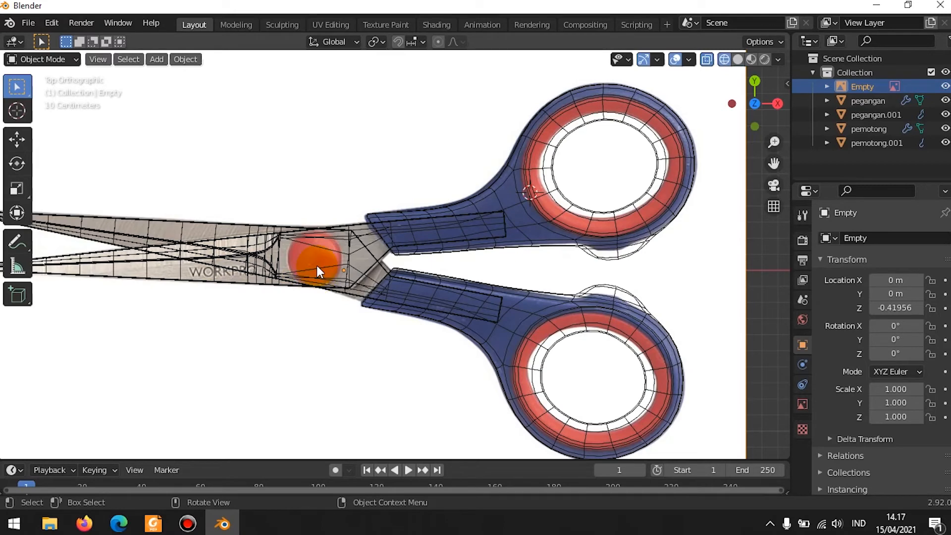
scroll(316, 265, "up", 2)
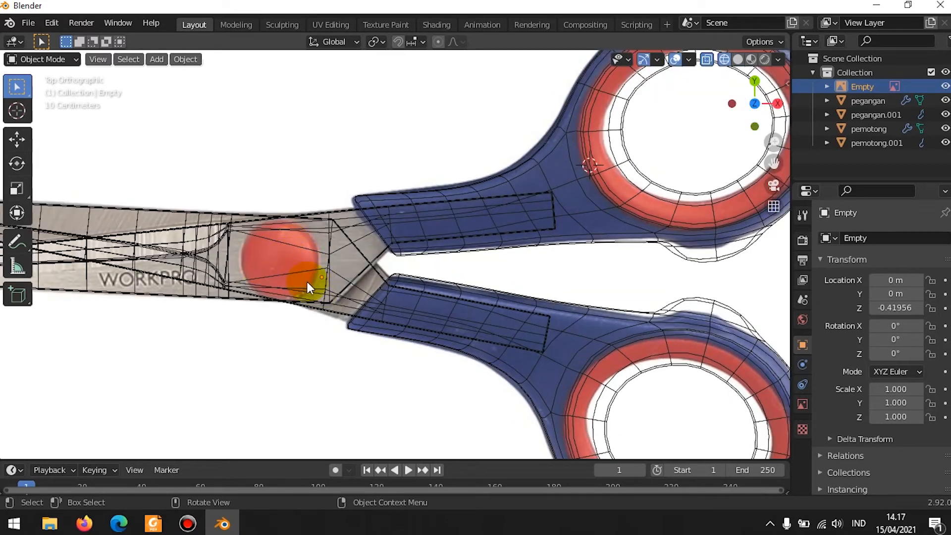
middle_click_drag(364, 298, 401, 300, "shift")
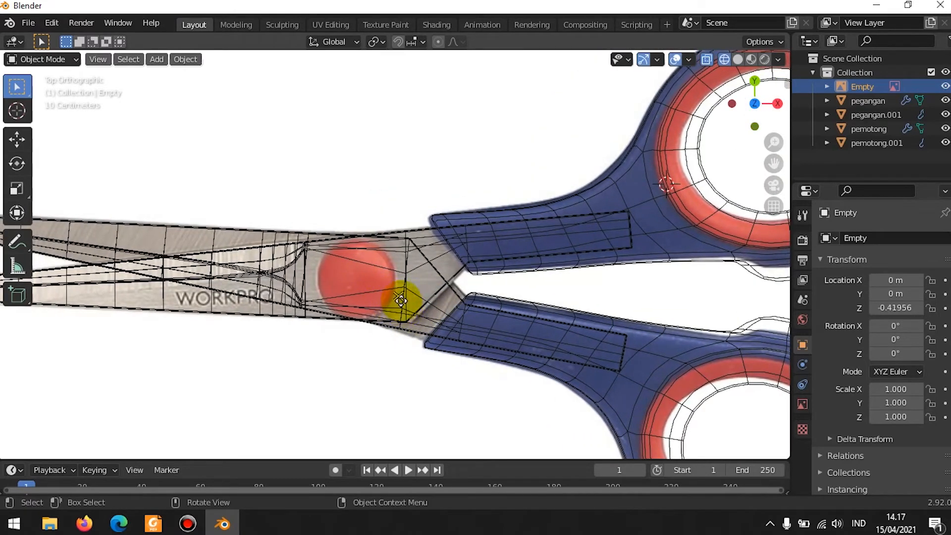
key("shift")
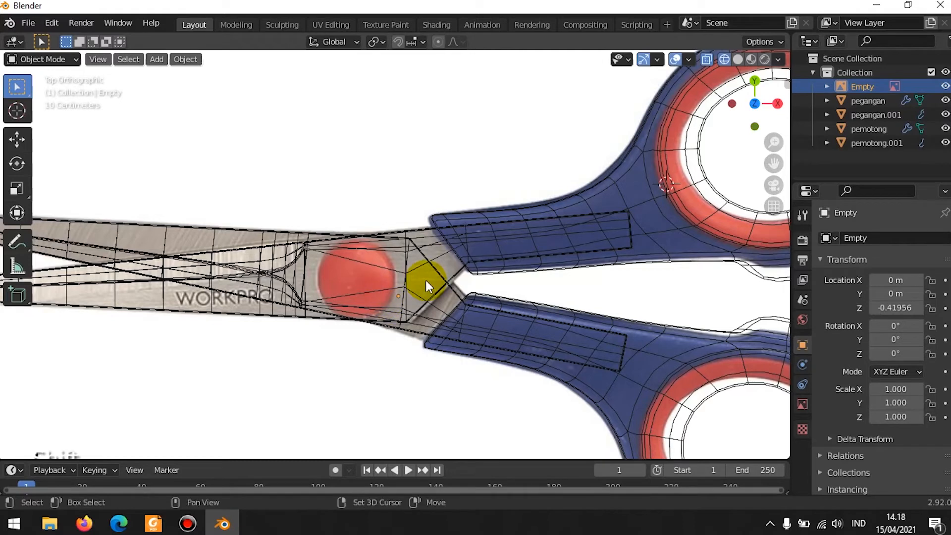
key("shift+a")
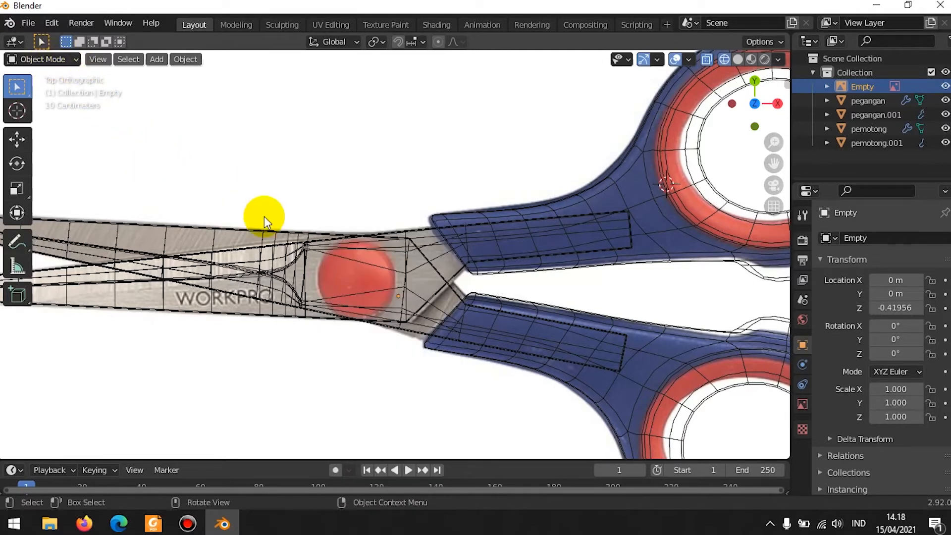
key("shift+a")
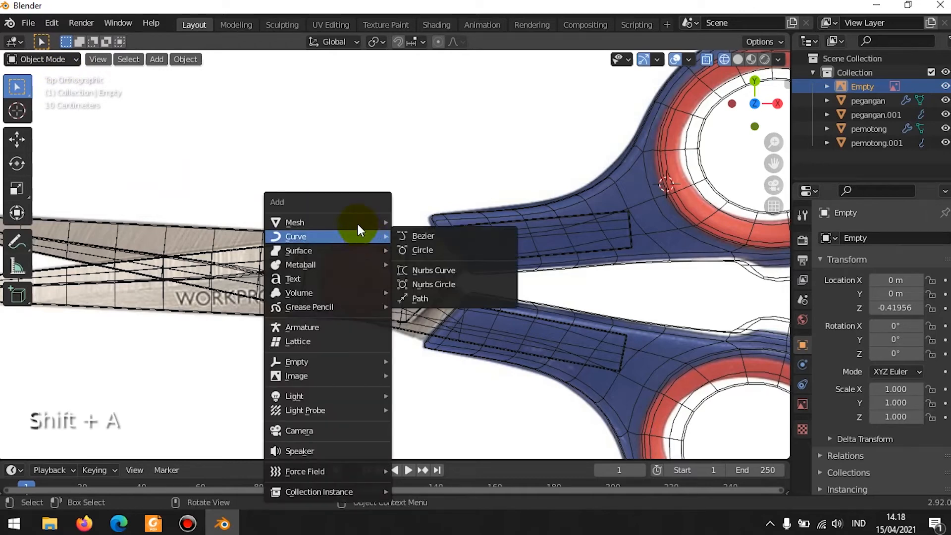
mouse_move(352, 223)
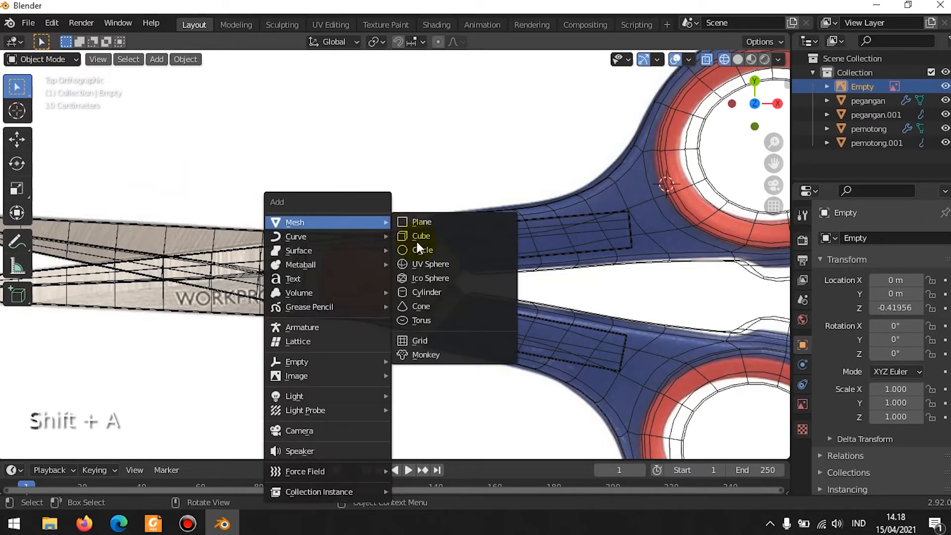
left_click(431, 292)
Move the cylinder onto the red pivot in the reference image and scale it down by a factor of about 0.16
scroll(521, 323, "down", 2)
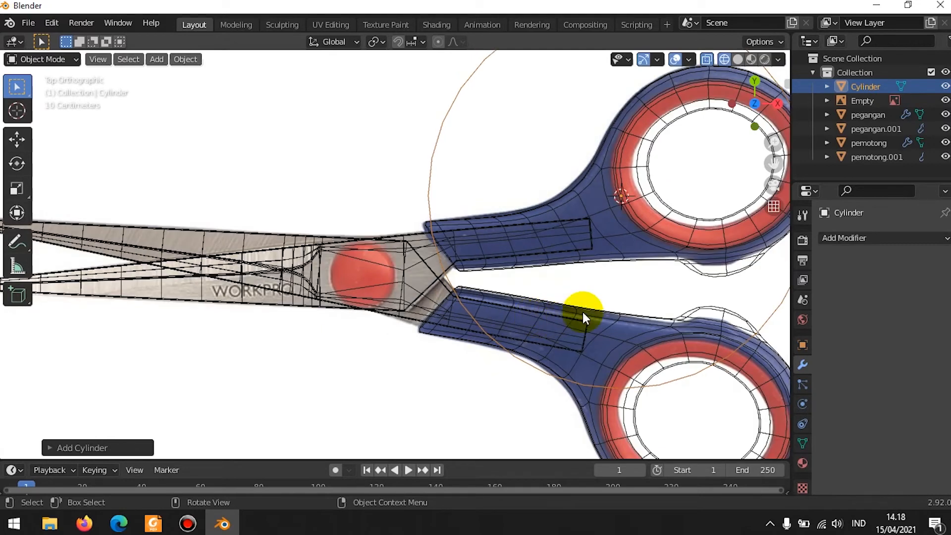
key("g")
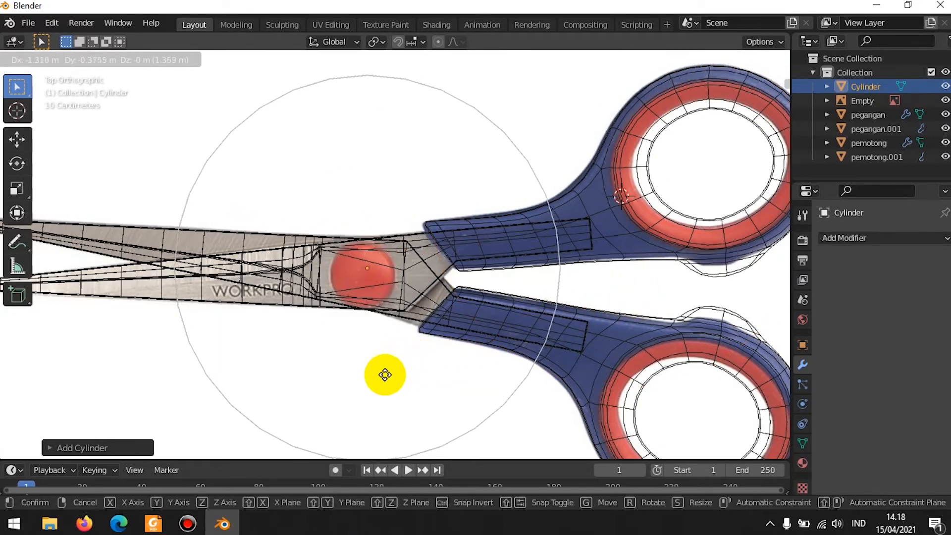
left_click(384, 376)
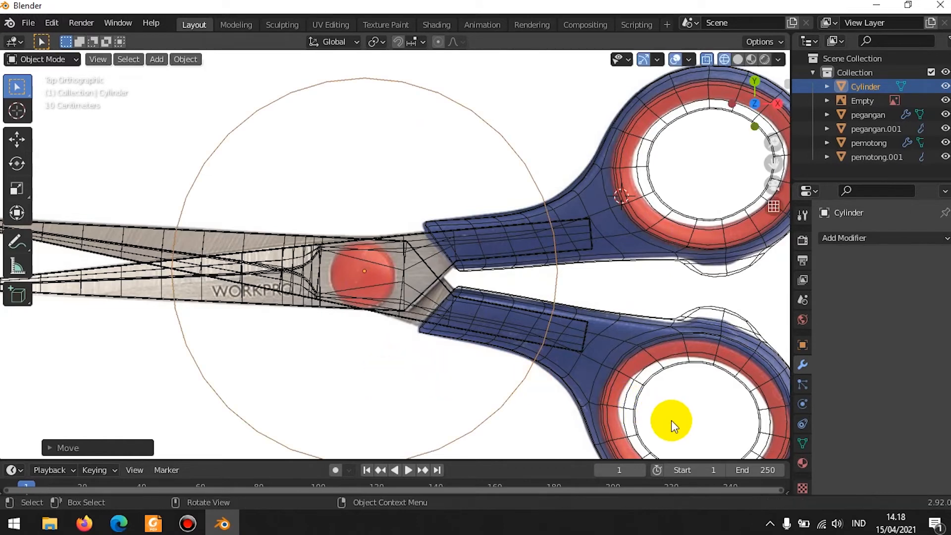
key("s")
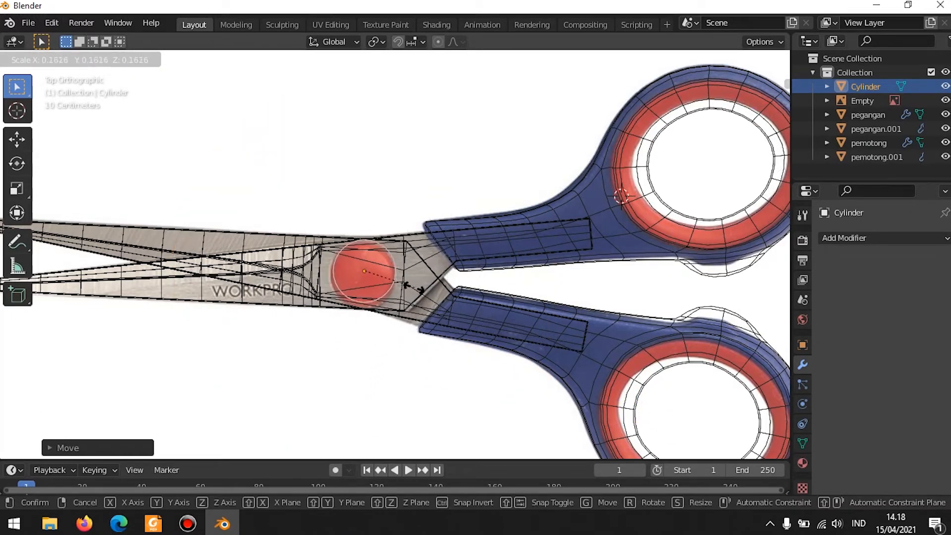
left_click(393, 287)
scroll(393, 292, "up", 3)
middle_click_drag(394, 296, 423, 254, "shift")
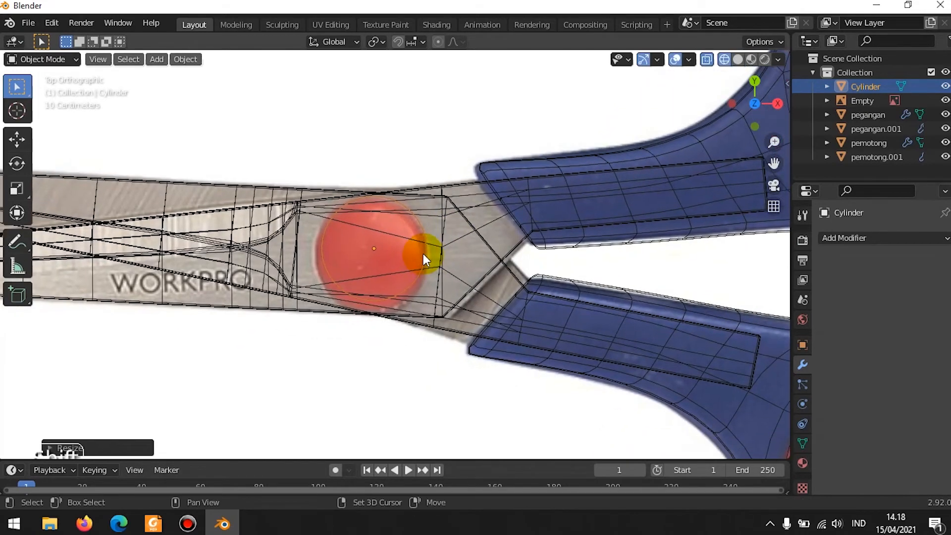
In solid shading, shrink the cylinder twice by factors of about 0.92 and 0.91, nudging its position on the blades between scalings
key("z")
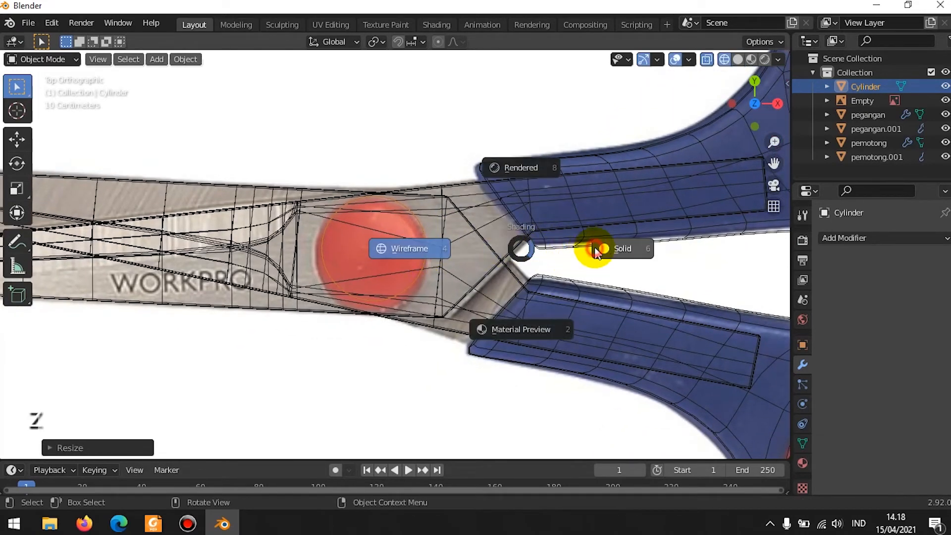
left_click(595, 247)
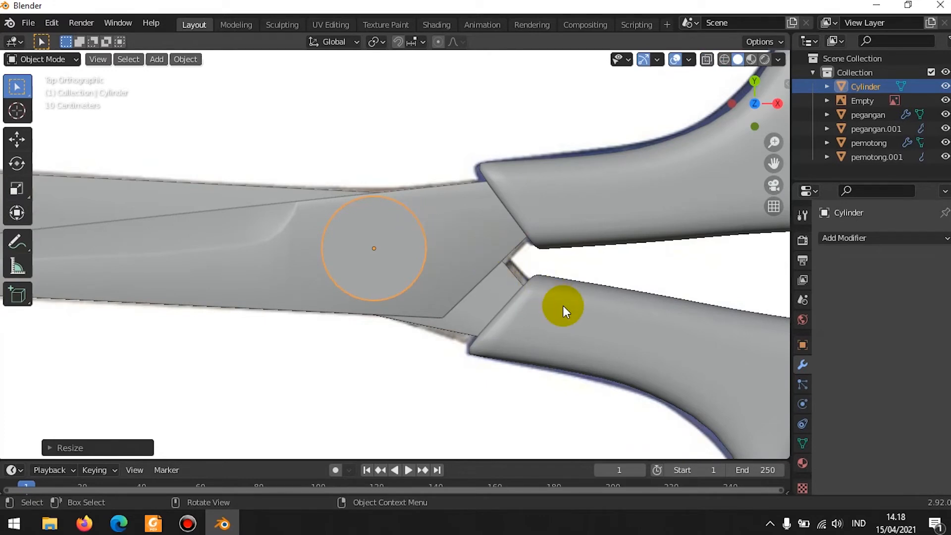
key("s")
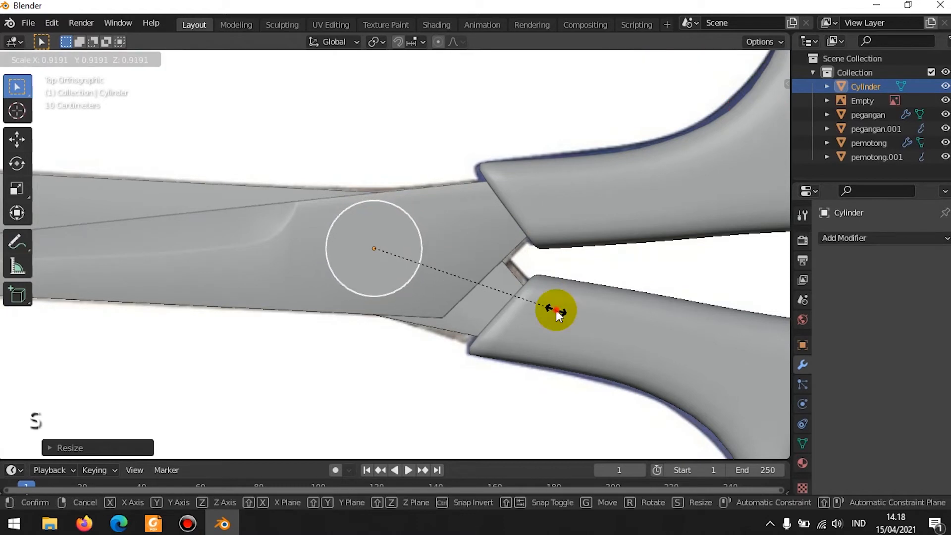
left_click(555, 311)
key("g")
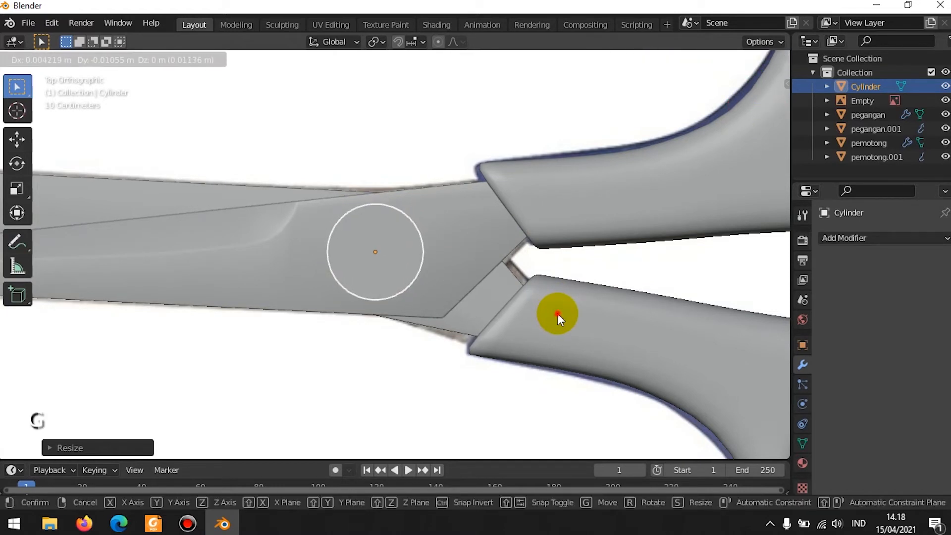
left_click(557, 314)
key("s")
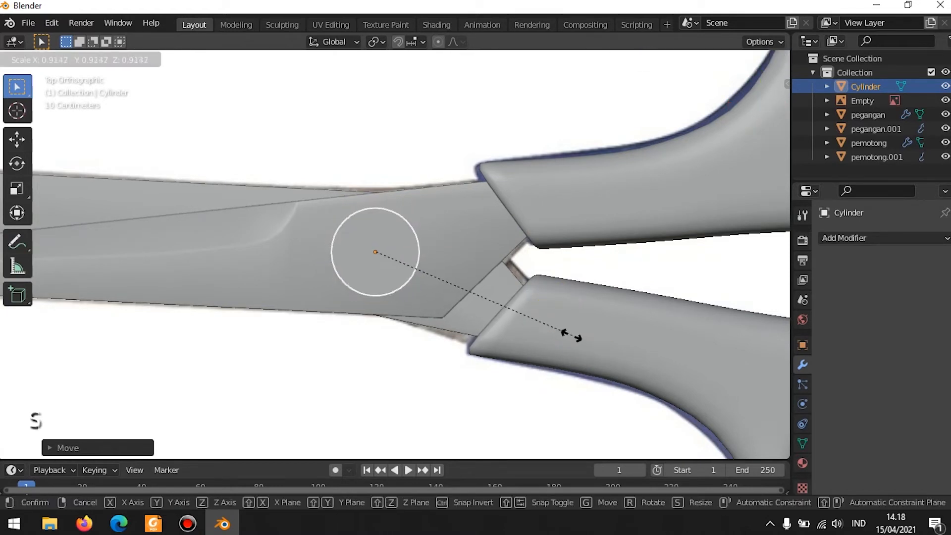
left_click(443, 242)
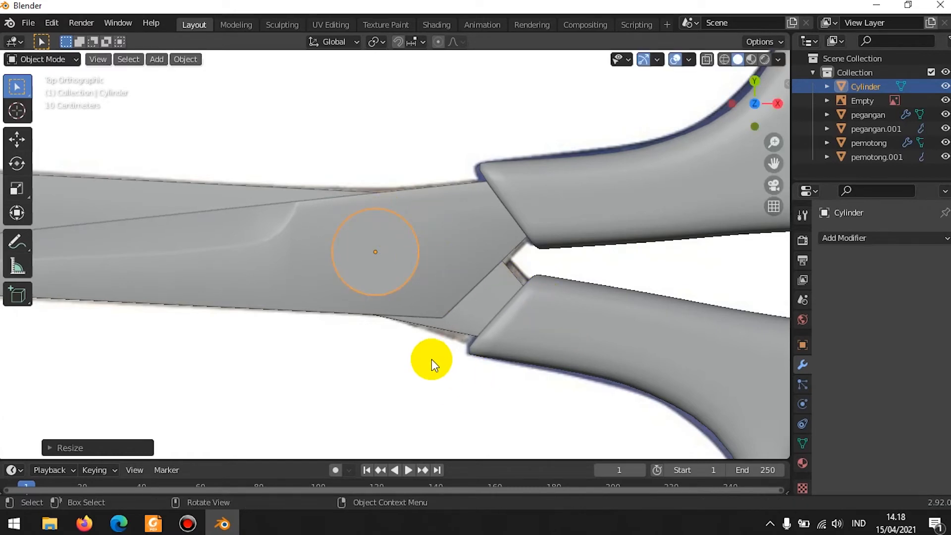
In the front view, lower the cylinder along Z so it protrudes about equally above and below the two blades
middle_click_drag(435, 354, 471, 213)
mouse_move(416, 284)
middle_mouse_down()
mouse_move(469, 340)
mouse_move(594, 259)
mouse_move(611, 276)
mouse_move(414, 259)
mouse_move(399, 270)
mouse_move(393, 257)
mouse_move(421, 289)
middle_mouse_up()
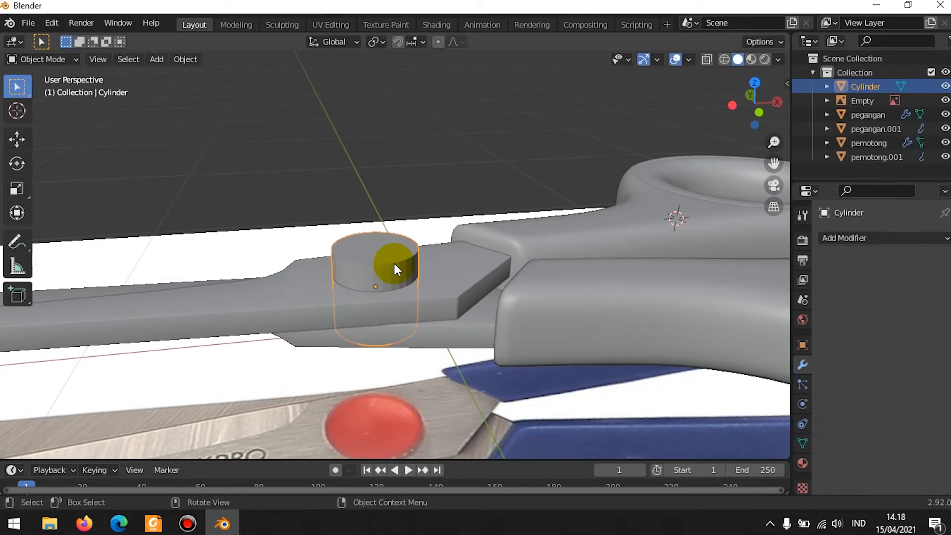
middle_click_drag(368, 312, 373, 264)
key("KP_1")
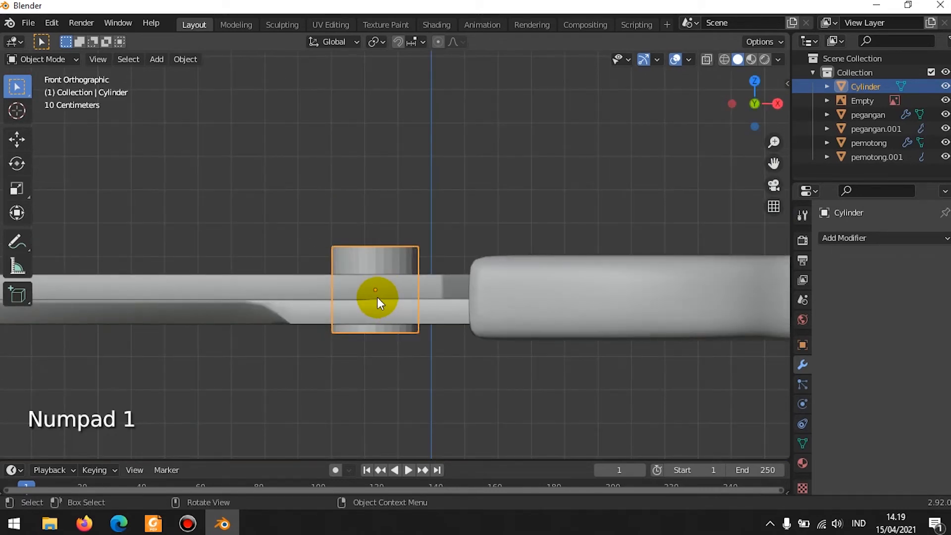
scroll(377, 298, "up", 2)
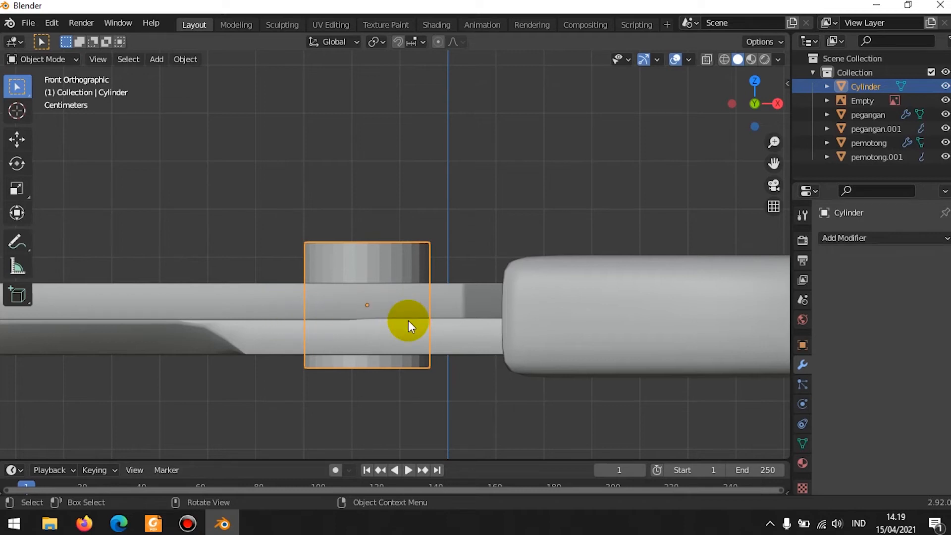
key("g")
key("z")
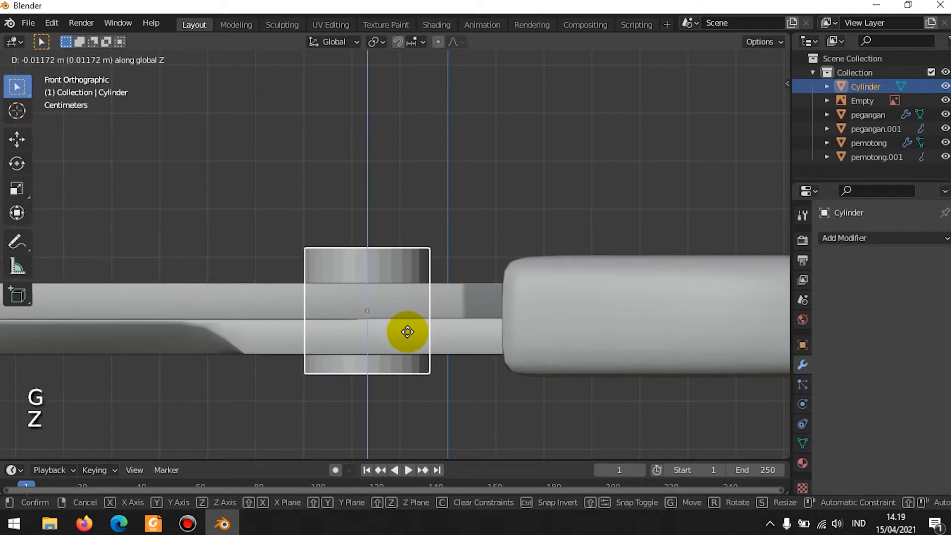
left_click(408, 332)
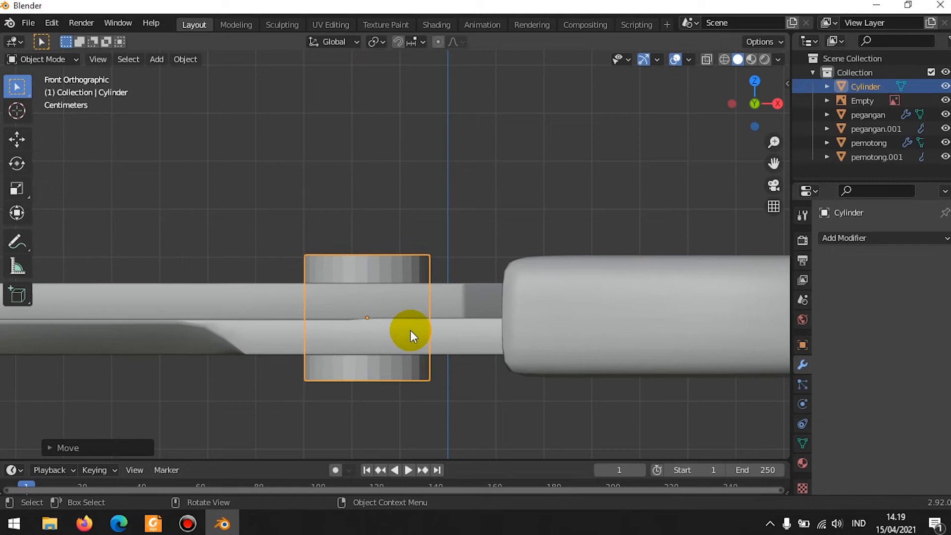
Hide both blade objects, pemotong and pemotong.001, to expose the whole pivot cylinder
middle_click_drag(388, 272, 397, 374)
left_click(405, 284)
left_click(397, 284)
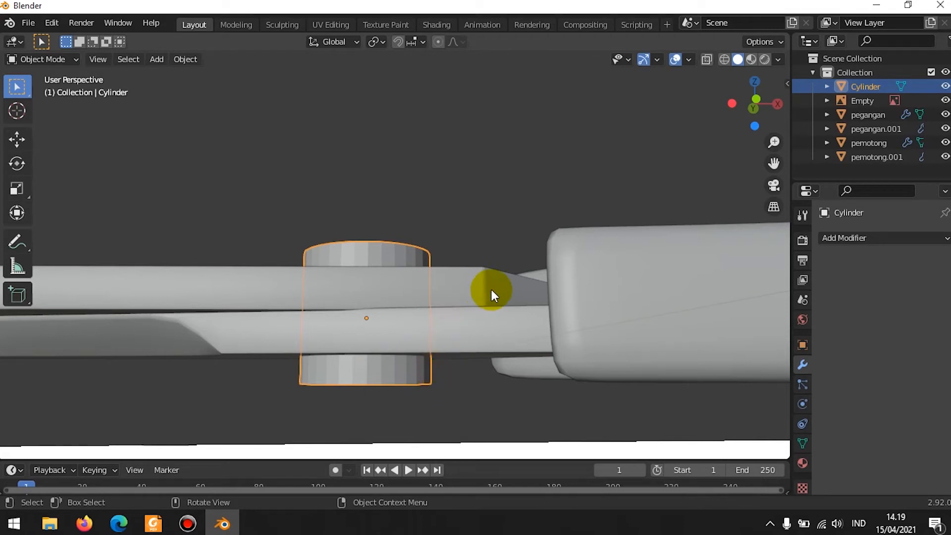
left_click(945, 142)
left_click(946, 157)
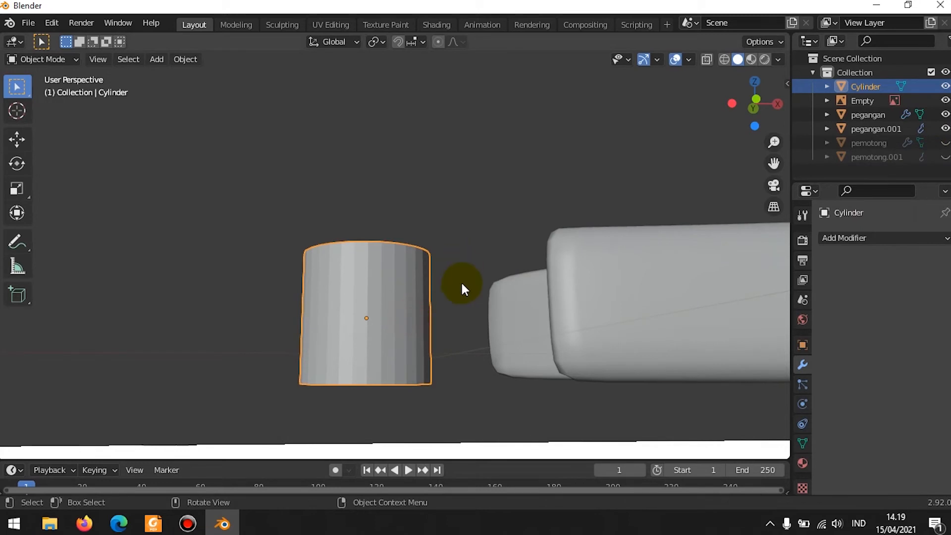
middle_click_drag(461, 284, 473, 286)
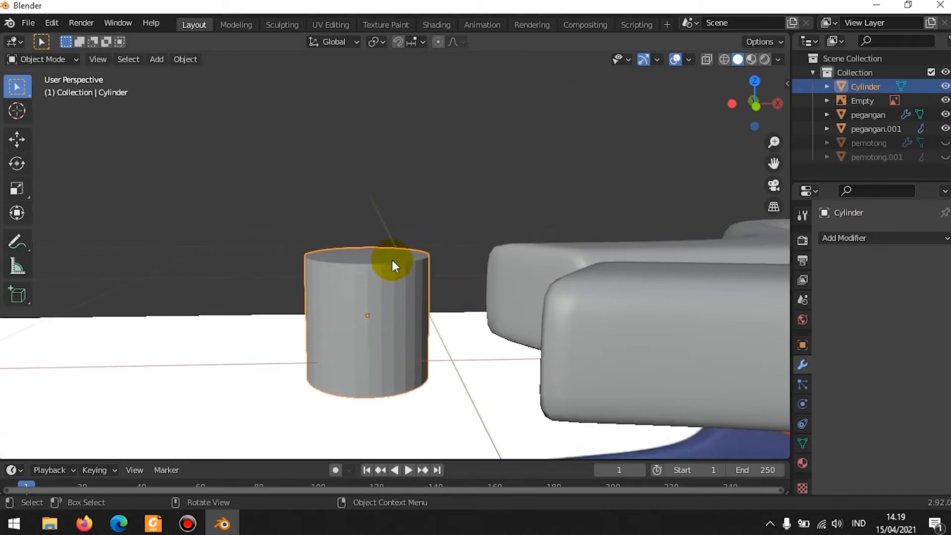
Enter Edit Mode on the cylinder and add one horizontal loop cut around its middle
key("Tab")
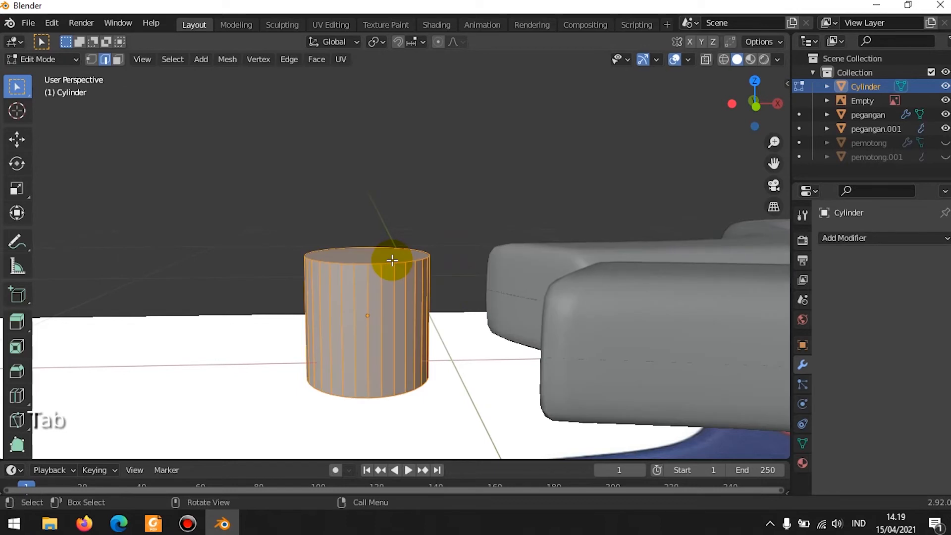
key("ctrl")
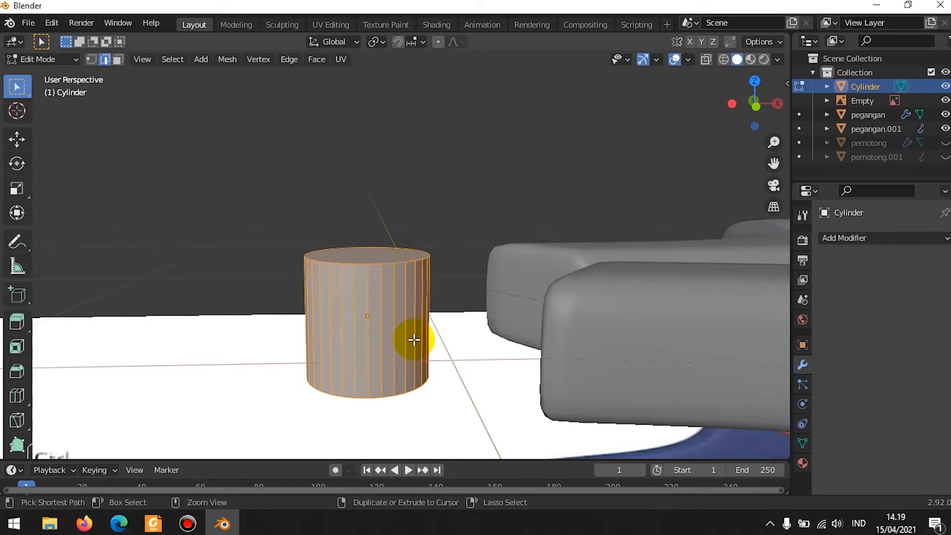
key("ctrl+r")
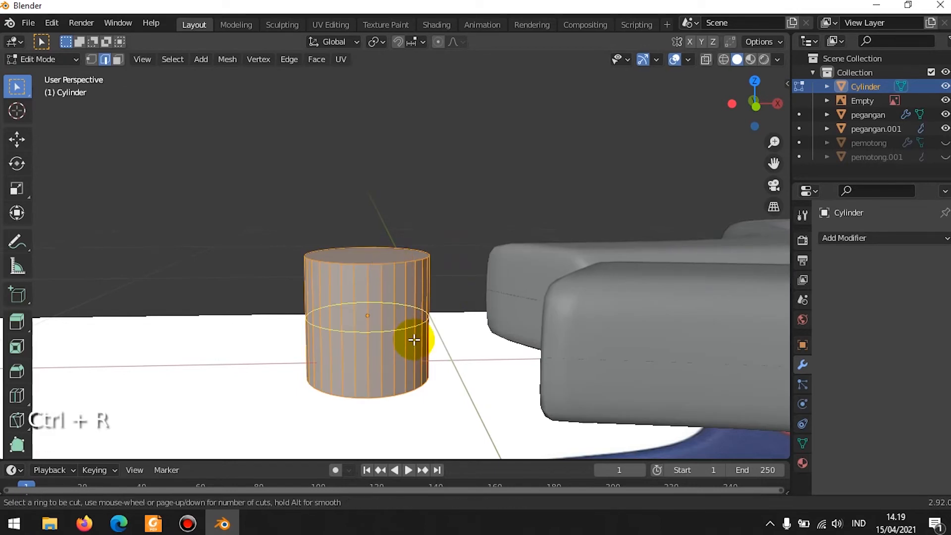
left_click(414, 339)
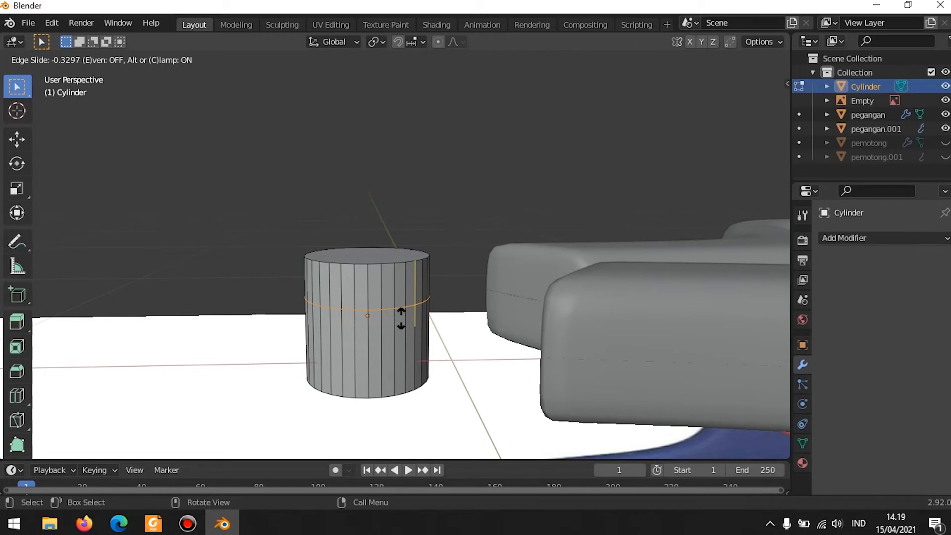
left_click(400, 318)
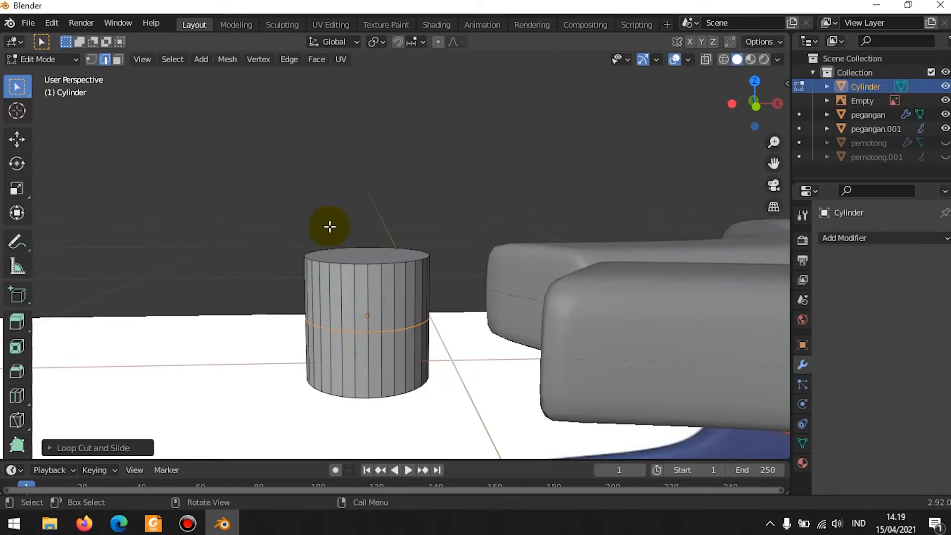
In vertex selection mode, select the cylinder's bottom ring and delete its vertices to remove the half below the loop cut
left_click(91, 59)
middle_click_drag(340, 383, 373, 403)
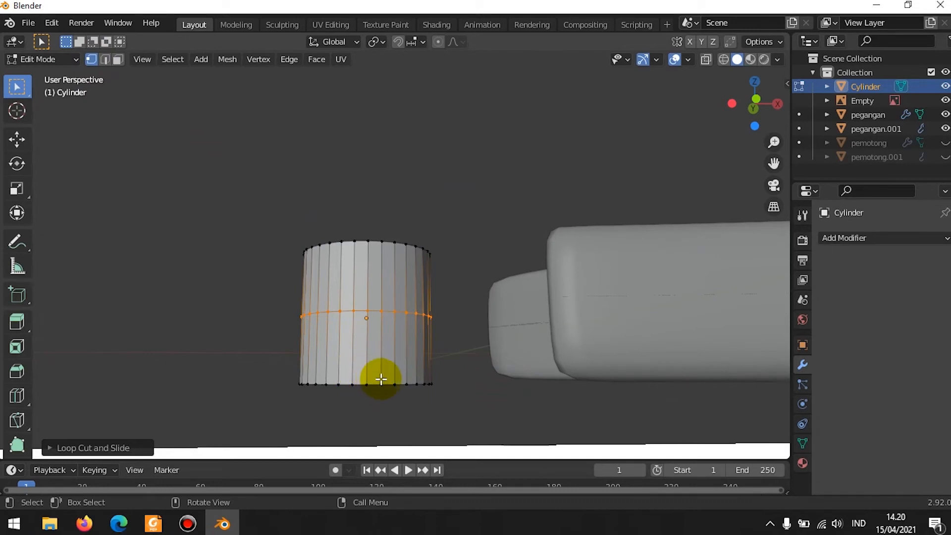
middle_click_drag(374, 381, 378, 358)
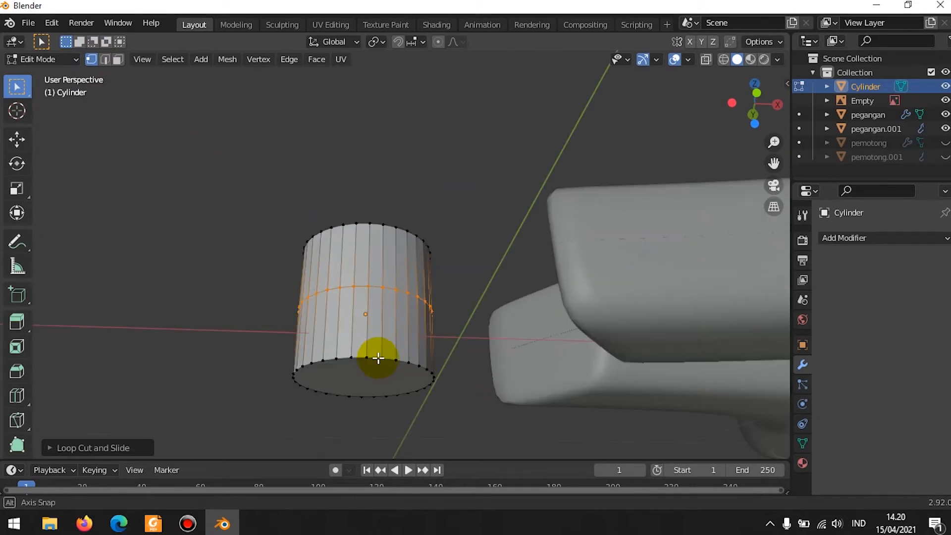
key("alt")
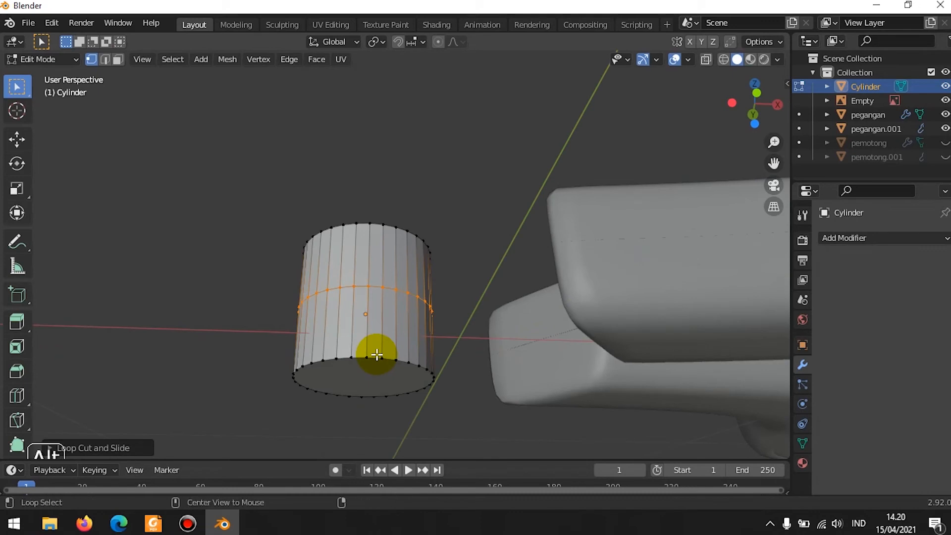
left_click(376, 354, "alt")
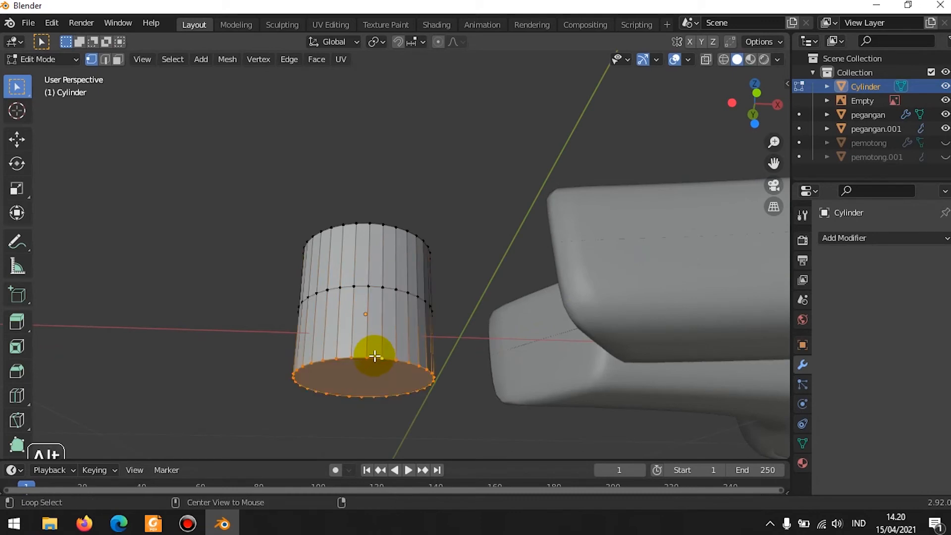
key("x")
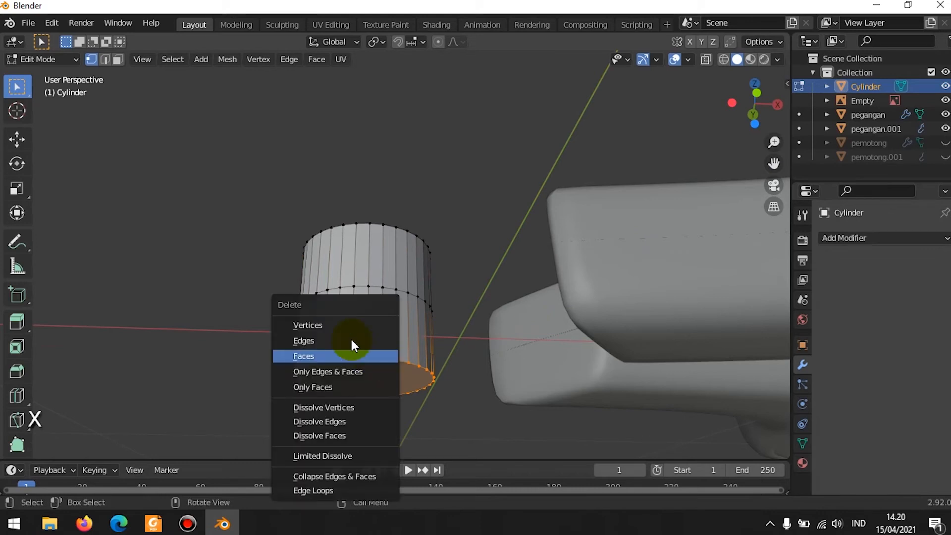
left_click(333, 323)
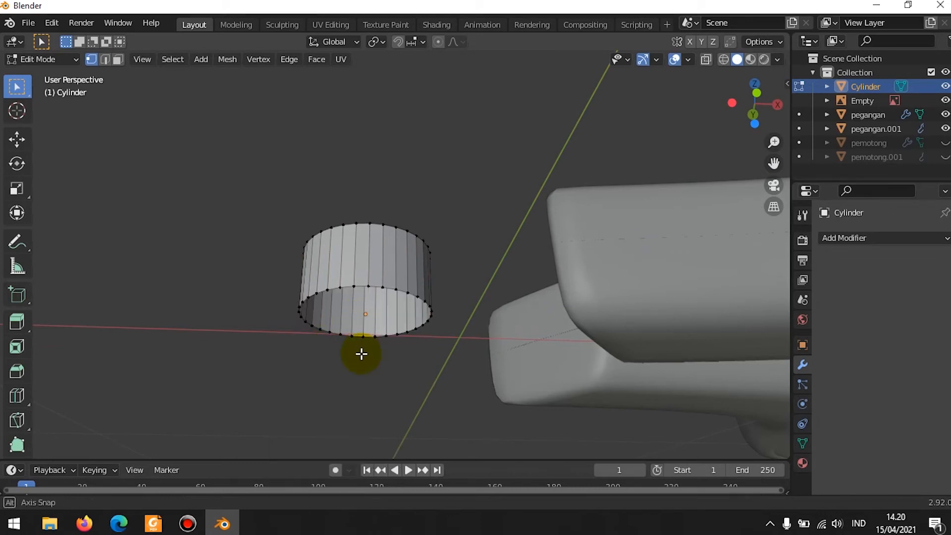
Add a Mirror modifier to the cylinder and set its axis to Z only, turning off X
middle_click_drag(361, 352, 331, 287)
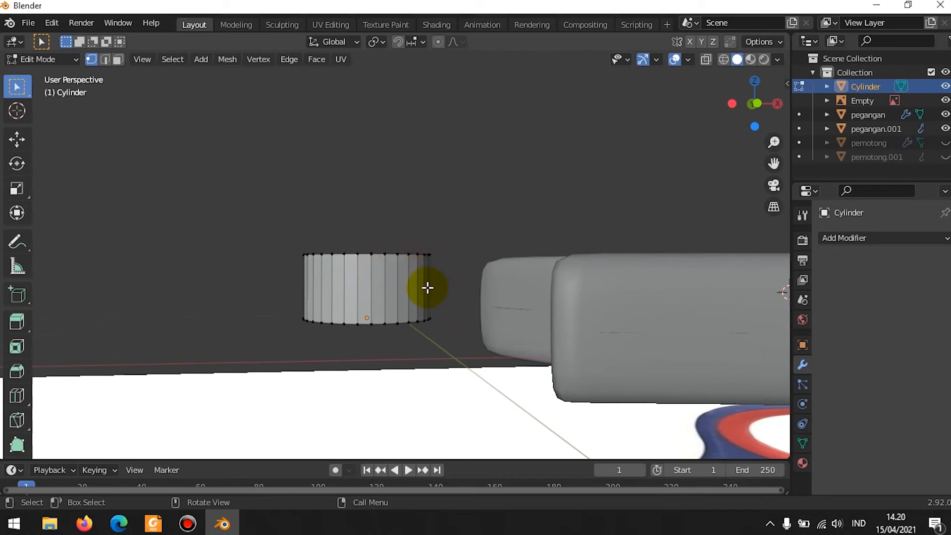
middle_click_drag(431, 308, 450, 329)
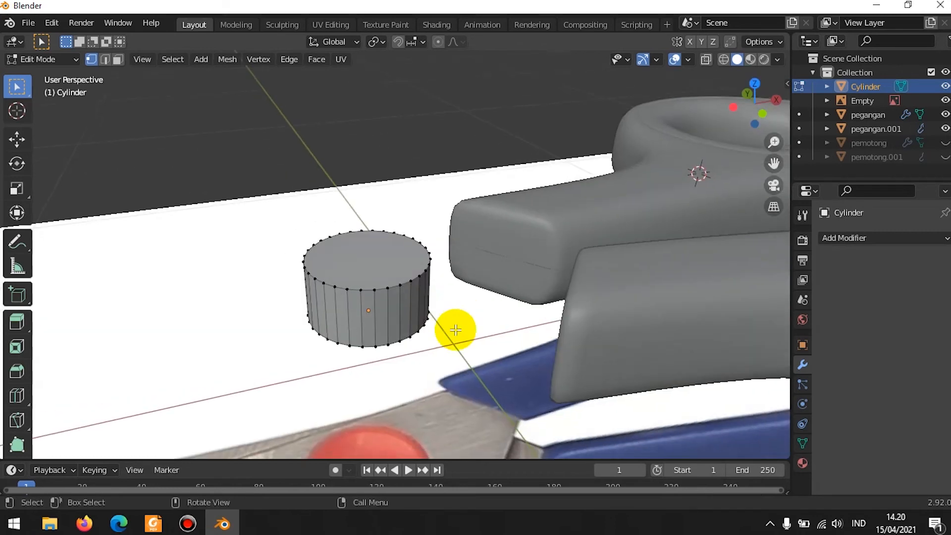
left_click(864, 235)
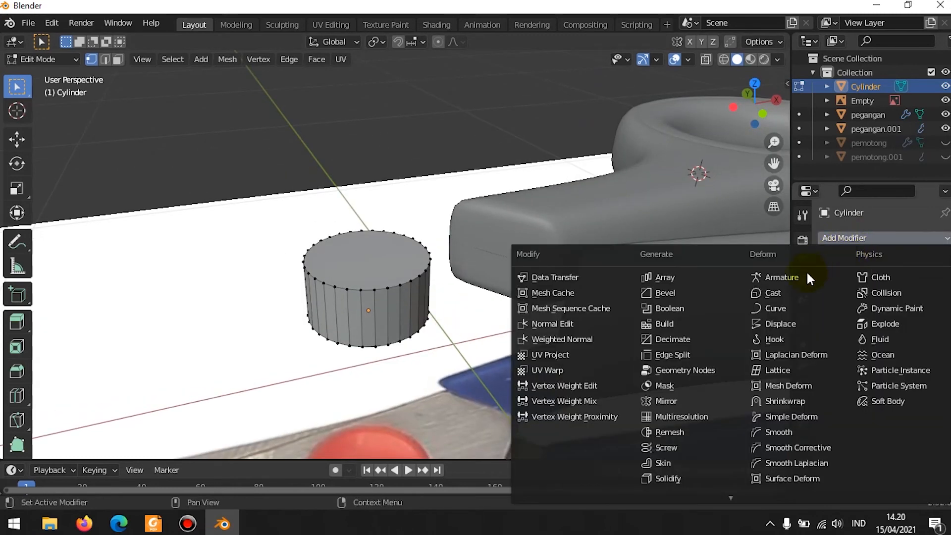
left_click(671, 402)
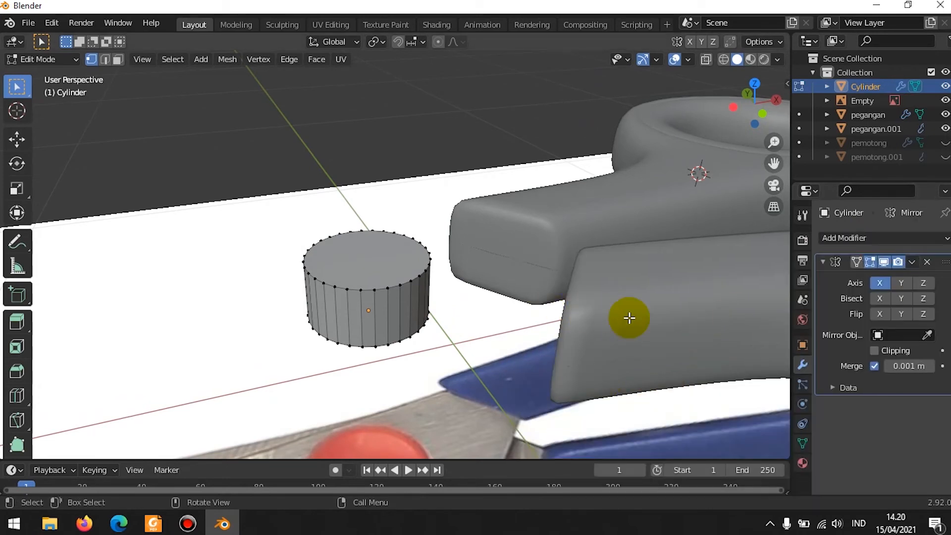
left_click(882, 287)
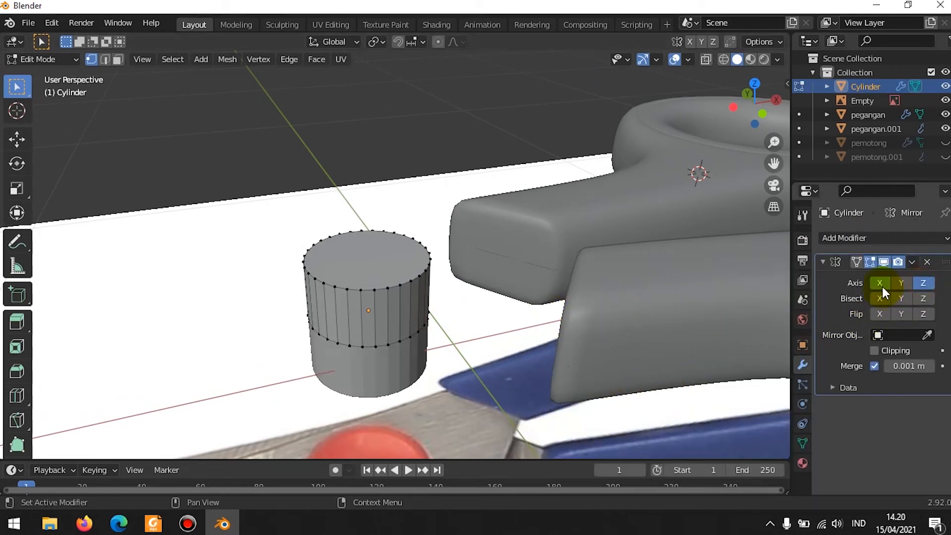
Unhide pemotong and pemotong.001, and lower the cylinder's top ring about 0.03 m along Z, closer to the blade surface
mouse_move(483, 332)
middle_mouse_down()
mouse_move(440, 286)
mouse_move(469, 329)
middle_mouse_up()
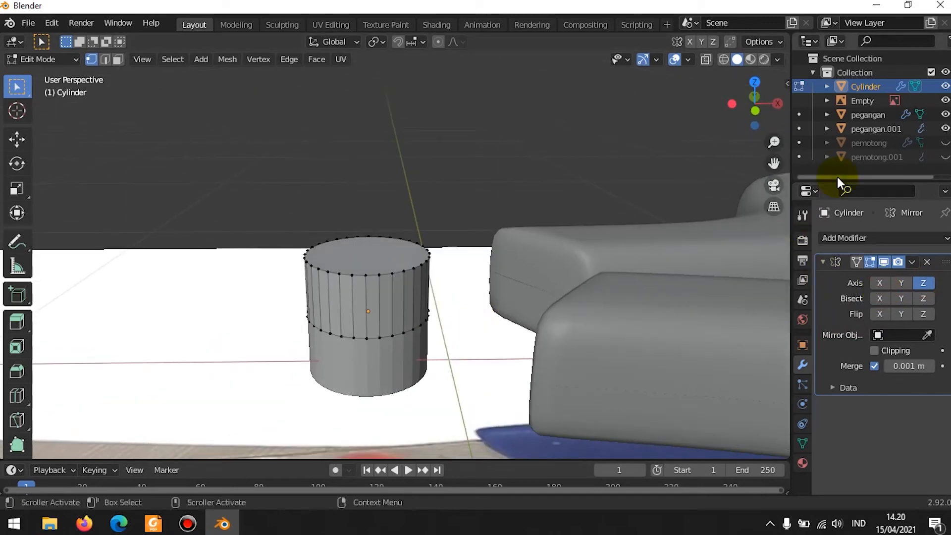
left_click_drag(945, 144, 946, 158)
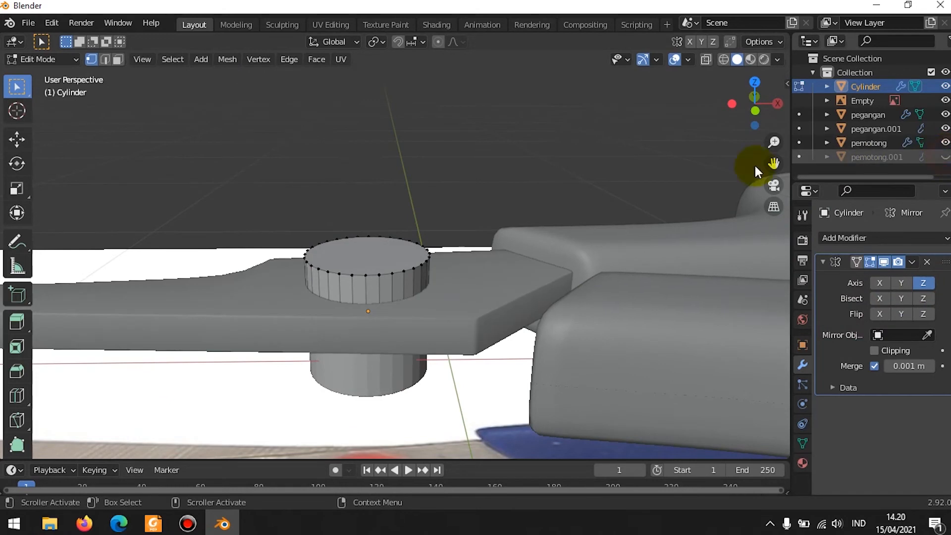
left_click(399, 272, "alt")
key("g")
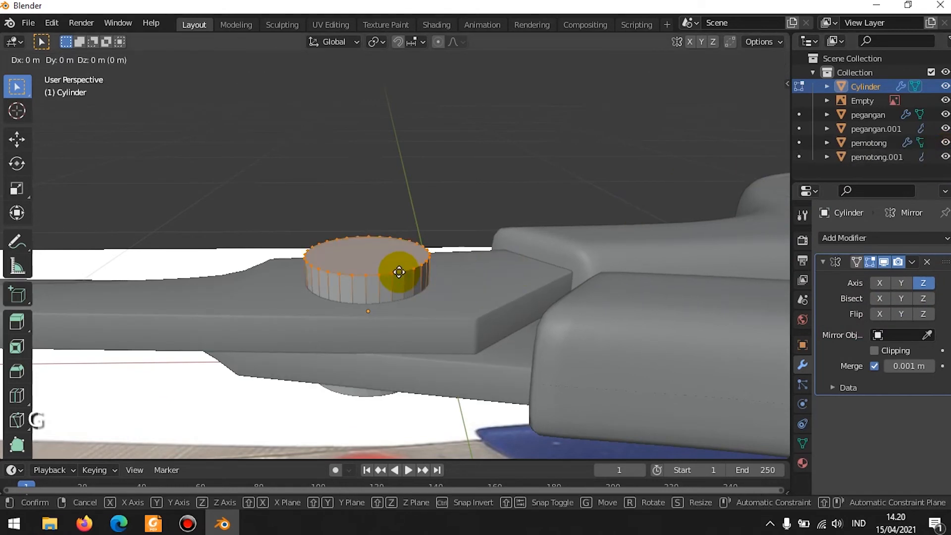
key("z")
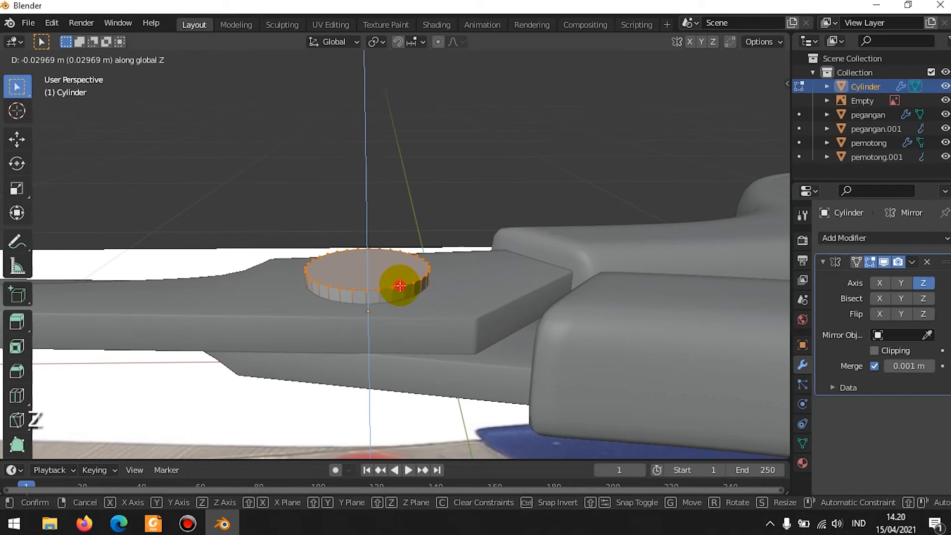
left_click(396, 284)
Extrude the cylinder's top face up about 0.013 m and scale it down to about 0.94
middle_click_drag(451, 298, 528, 336)
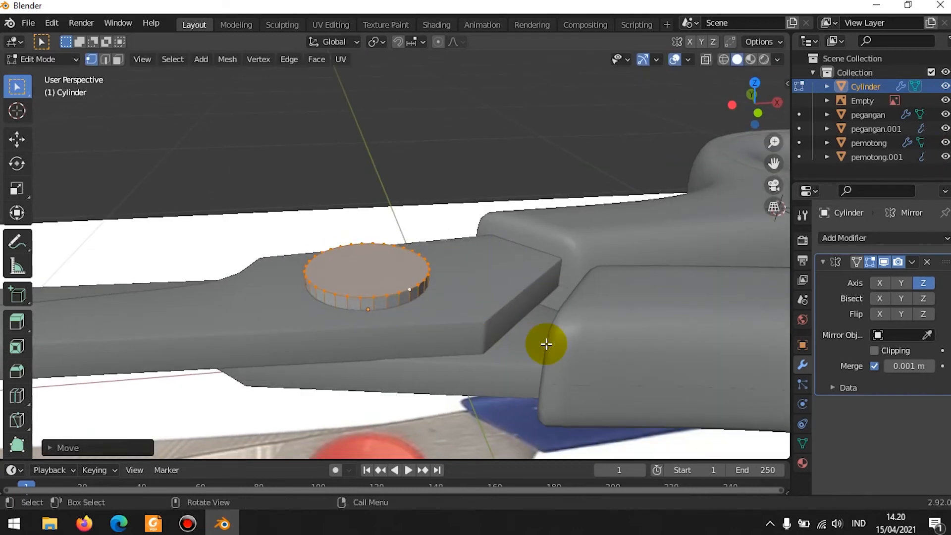
key("e")
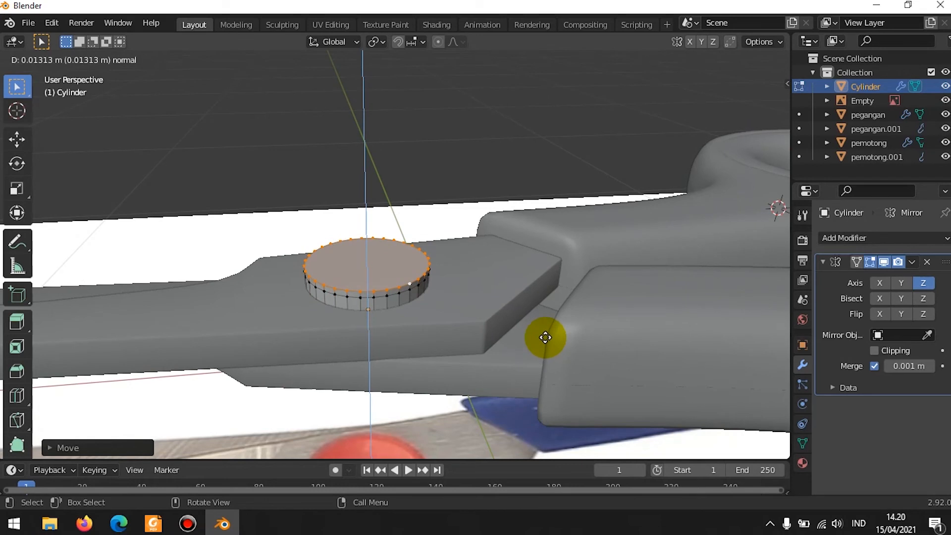
left_click(545, 339)
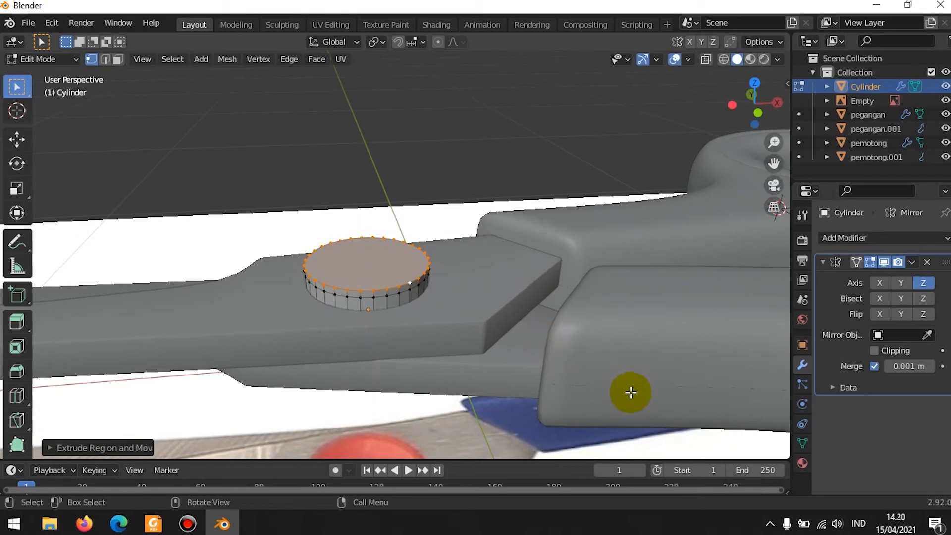
key("s")
left_click(662, 414)
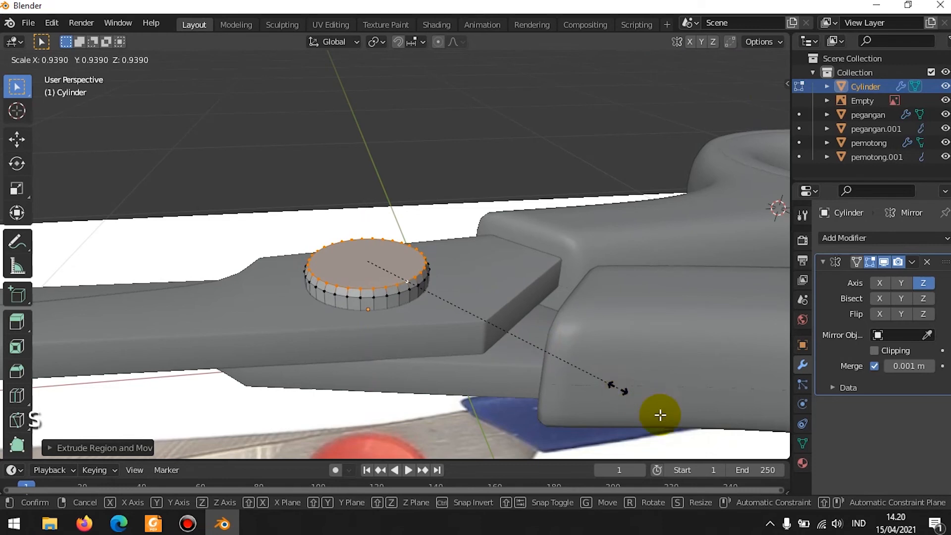
Extrude the top face in place, shrink it to roughly half its width, and raise it slightly along Z into a dome
key("e")
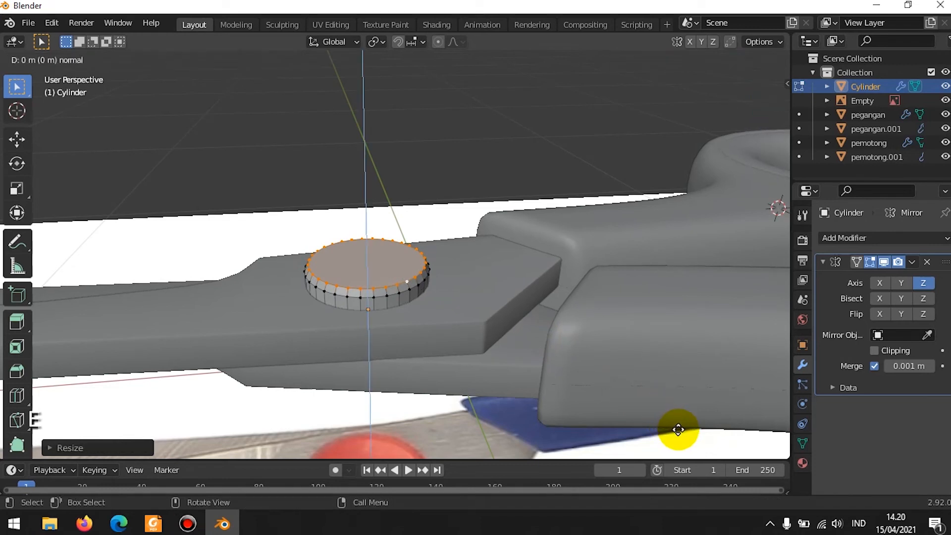
key("s")
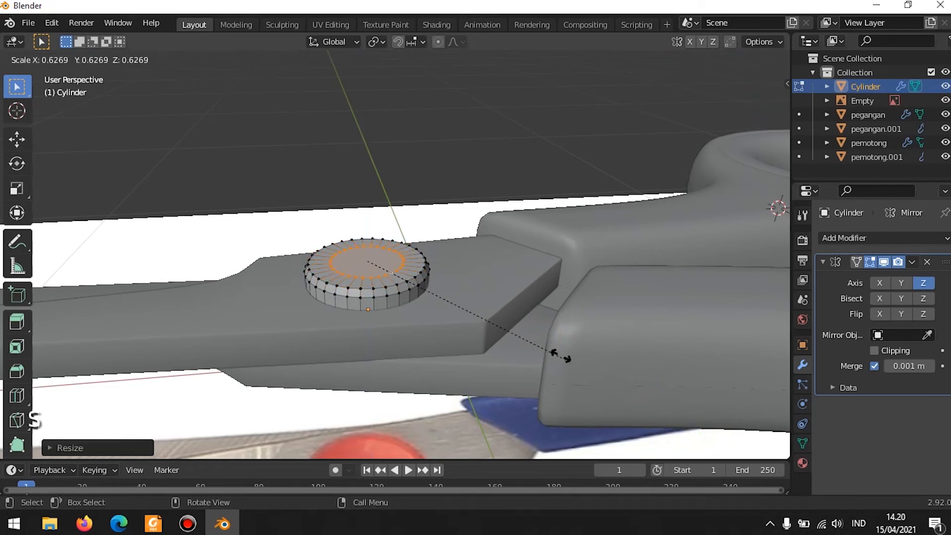
left_click(537, 335)
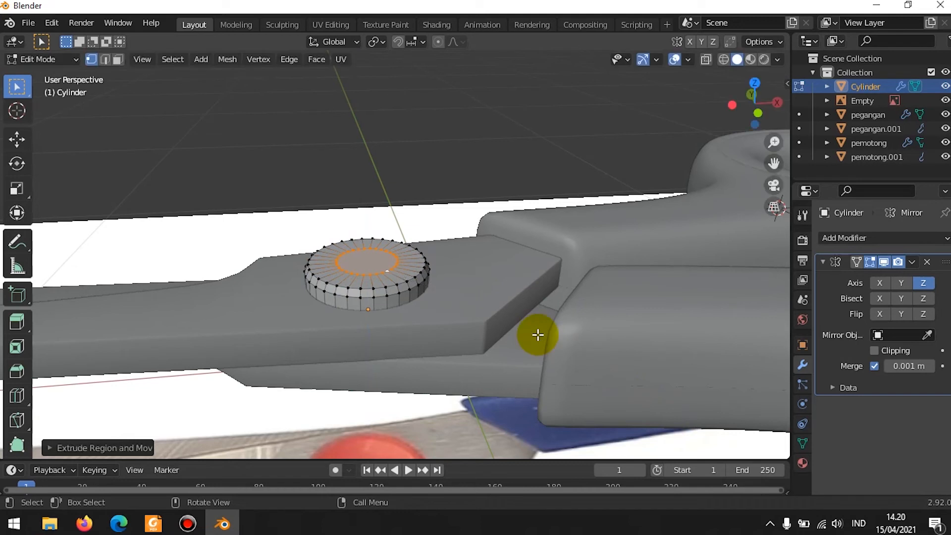
key("g")
key("z")
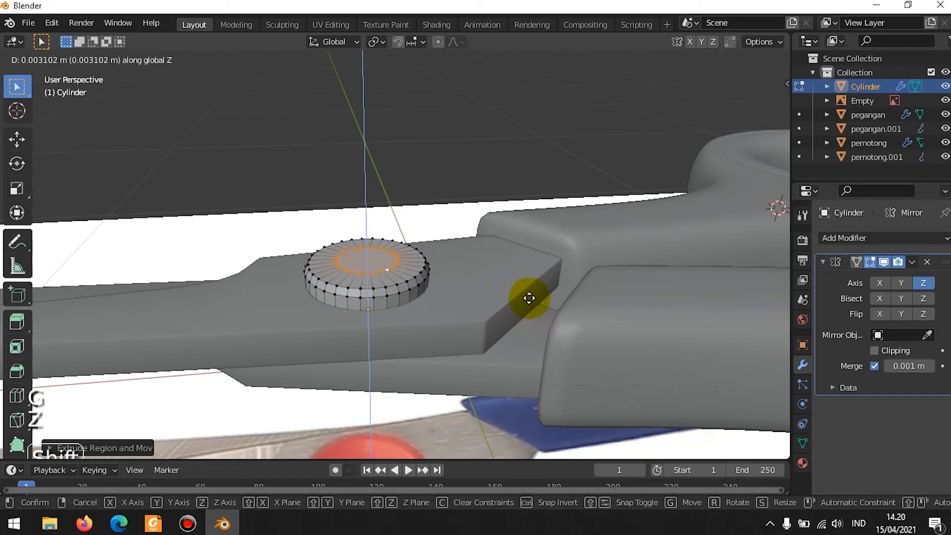
key("shift")
left_click(521, 260)
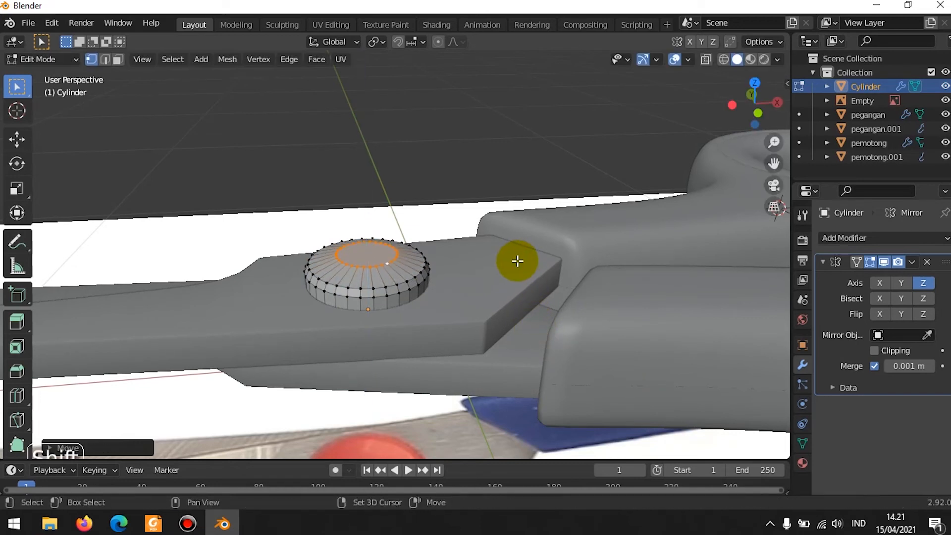
Select the edge loop around the outside of the raised cap and scale it down to about 0.85
key("Tab")
key("Tab")
left_click(416, 274, "alt")
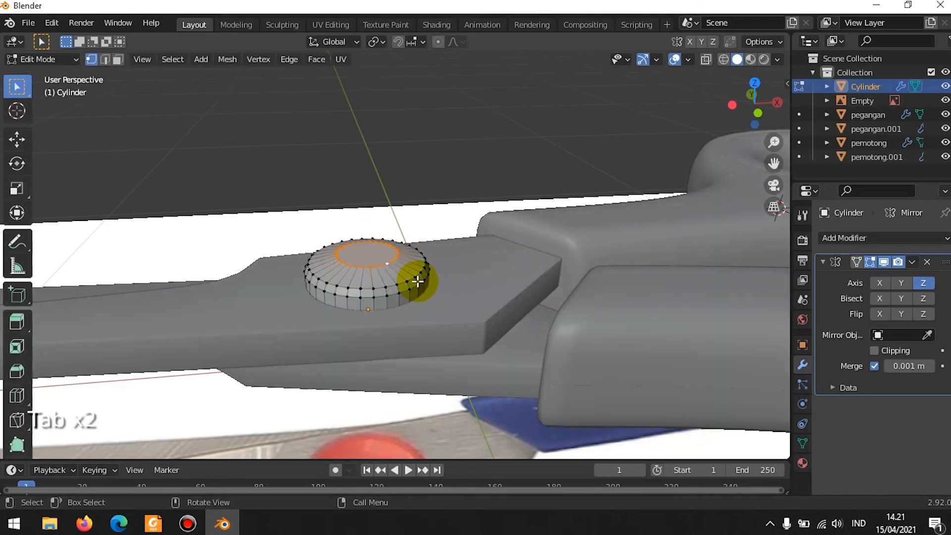
key("s")
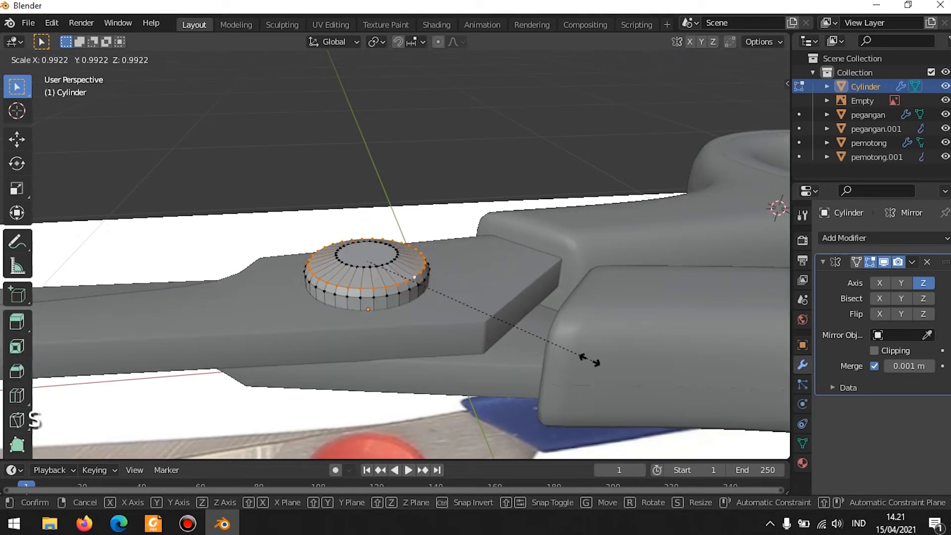
left_click(559, 344)
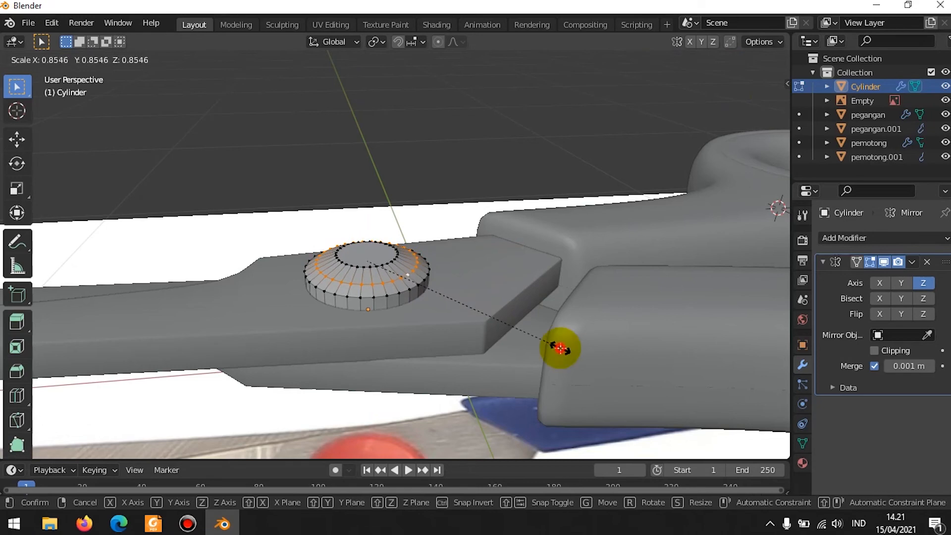
key("Tab")
key("Tab")
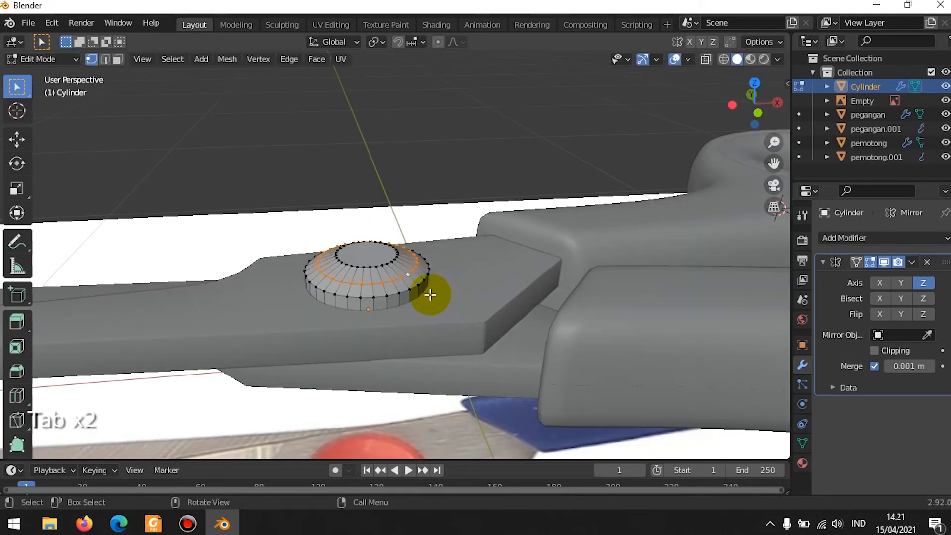
Bevel the widest edge loop of the pivot cap with 2 segments and a width of about 0.092 m
scroll(423, 297, "up", 2)
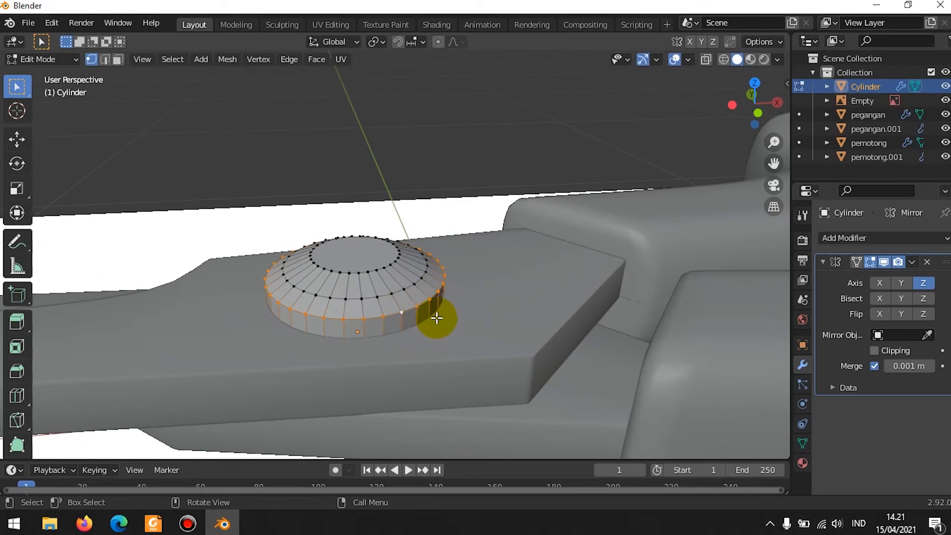
left_click(414, 308, "alt")
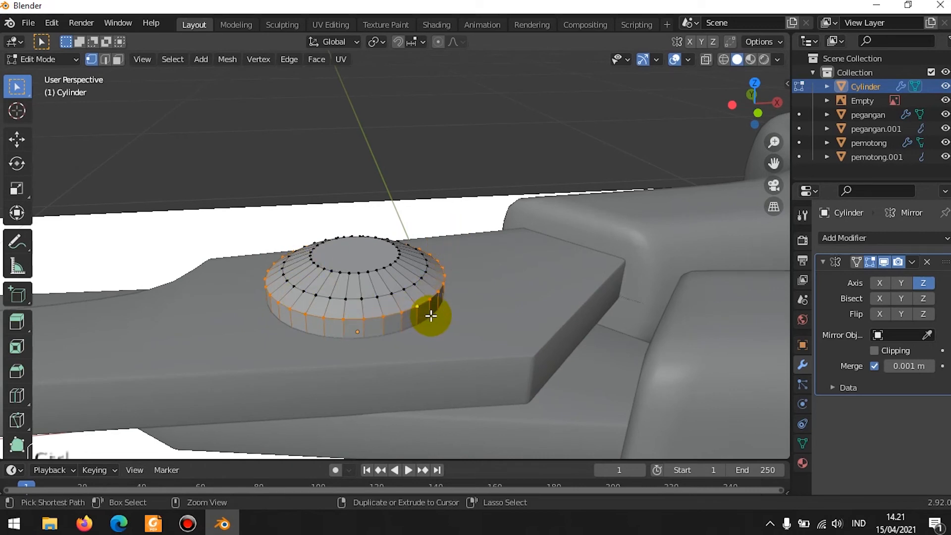
key("ctrl+b")
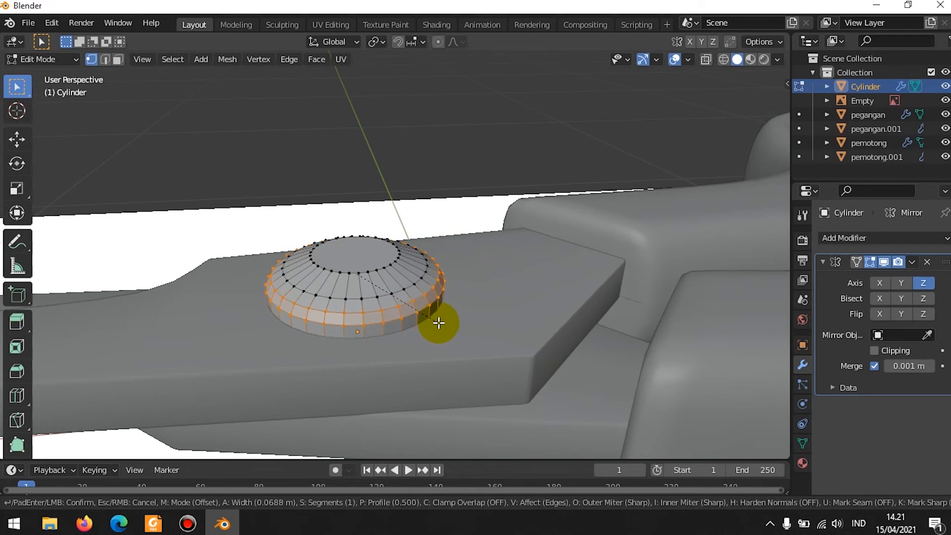
scroll(438, 323, "up", 1)
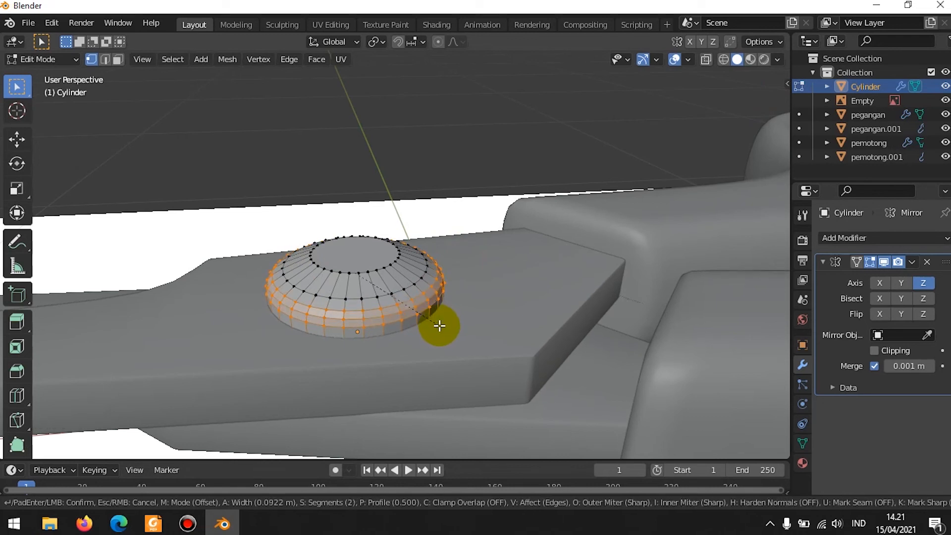
left_click(439, 325)
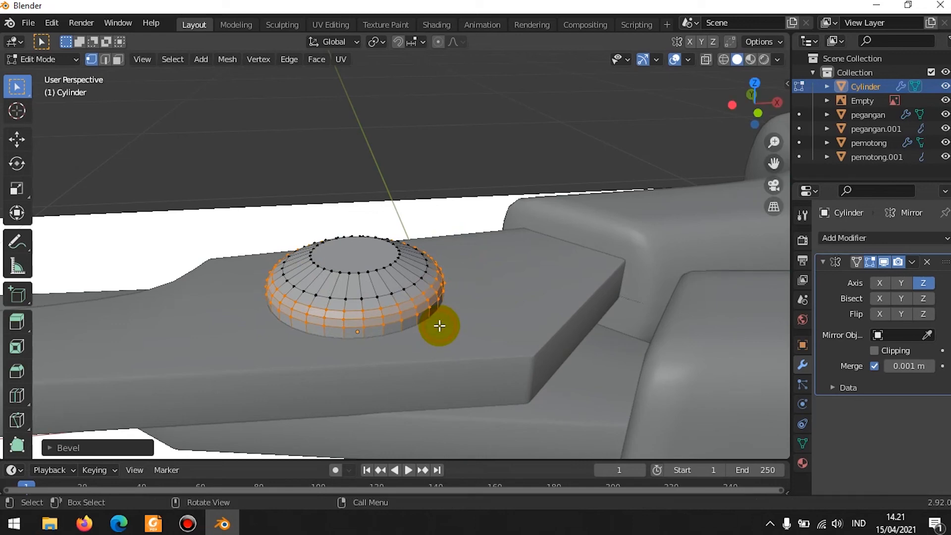
Inspect the rounded pivot cap in Object Mode and return to Edit Mode on the cylinder
key("Tab")
middle_click_drag(405, 272, 387, 260)
key("Tab")
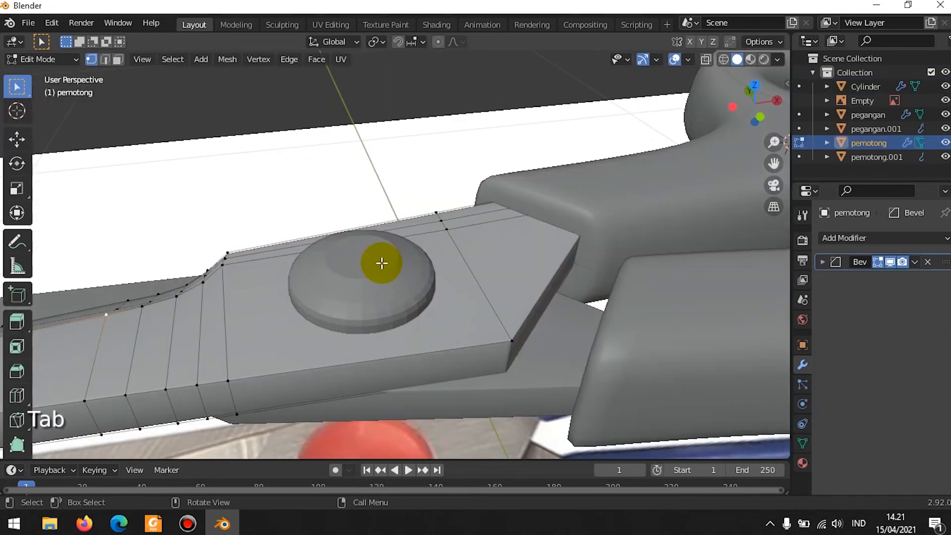
key("Tab")
key("Tab")
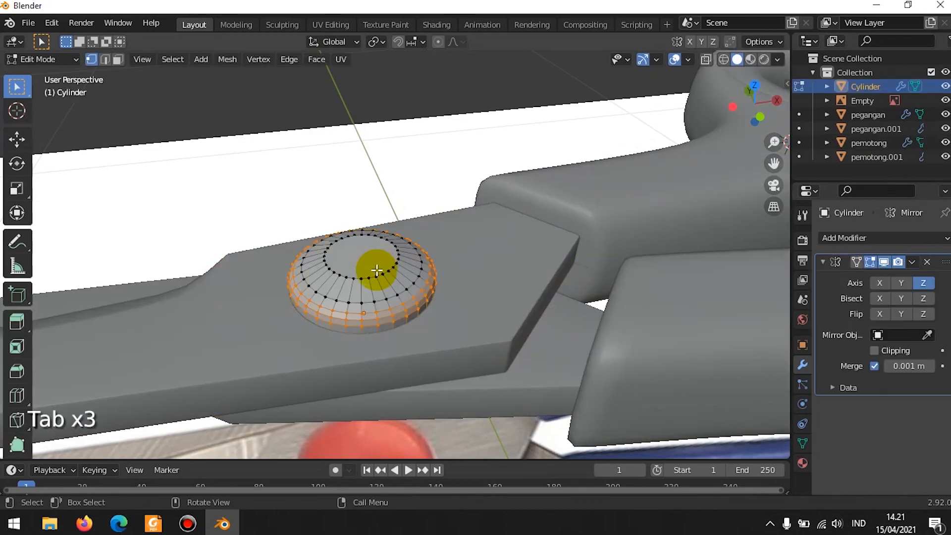
Select the edge loop around the flat top of the pivot cap and lower it very slightly along Z
left_click(377, 274, "alt")
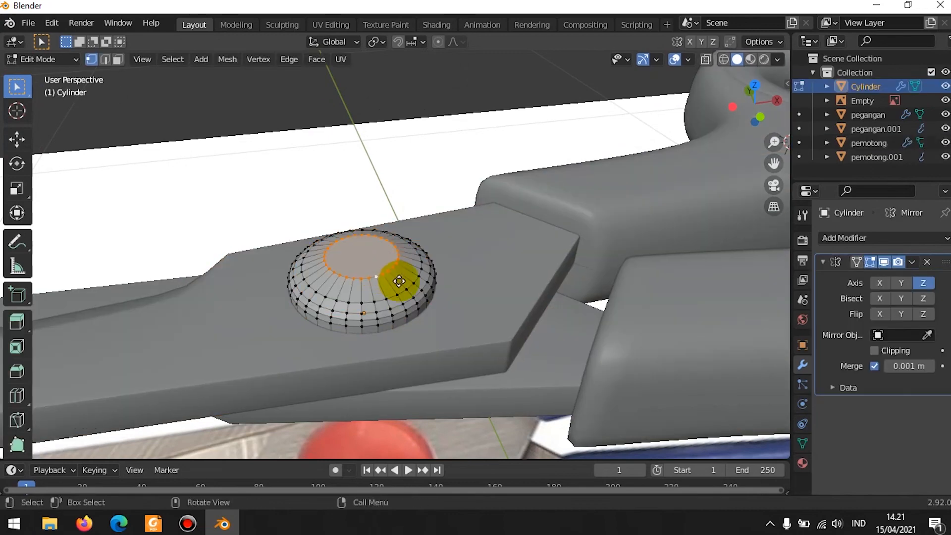
key("g")
key("z")
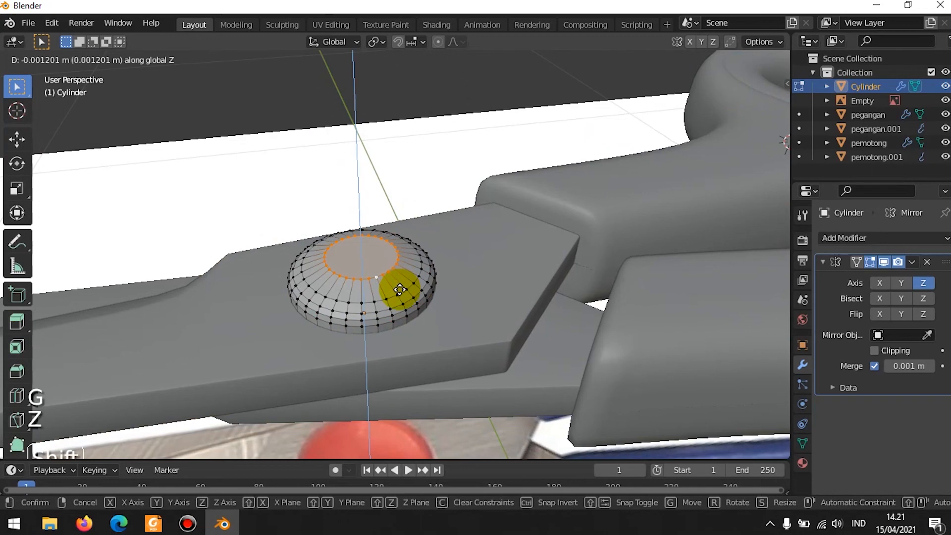
left_click(399, 288)
key("Tab")
middle_click_drag(392, 299, 375, 274)
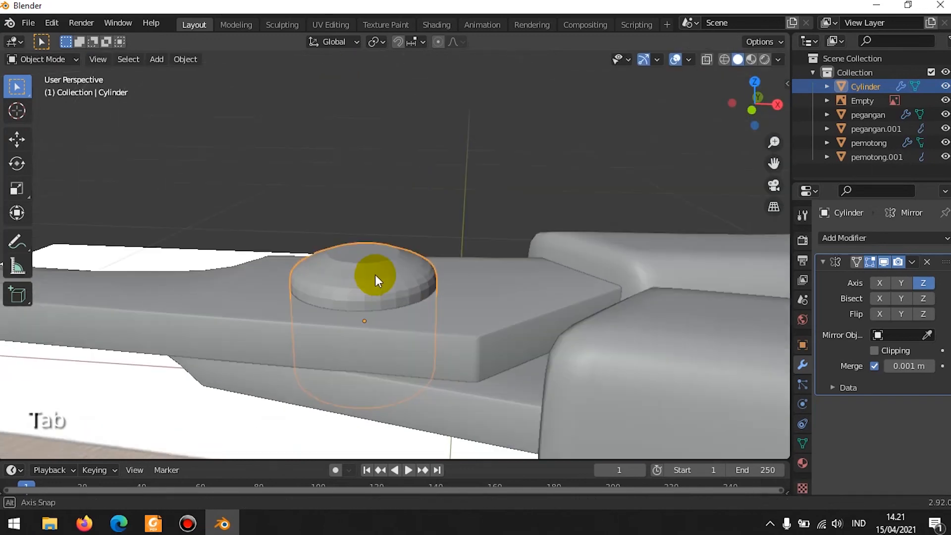
scroll(389, 280, "up", 3)
Lower the cap's top loop a little further along Z to flatten the dome, and check both ends in Object Mode
key("Tab")
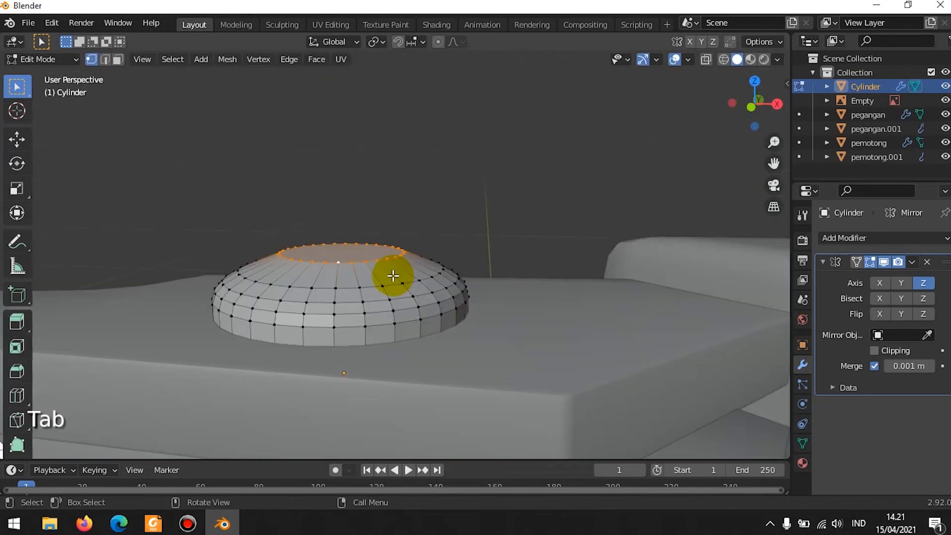
key("g")
key("z")
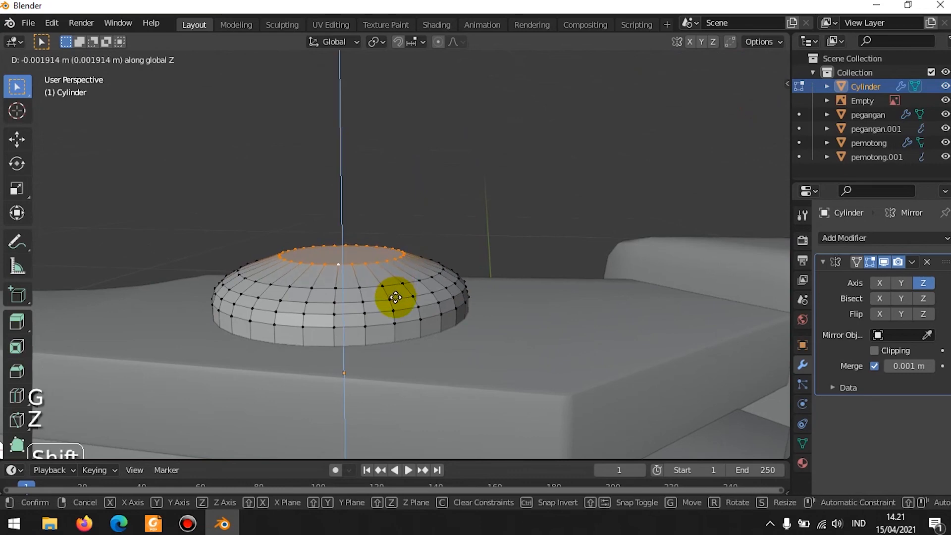
left_click(394, 327)
key("Tab")
middle_click_drag(372, 317, 415, 242)
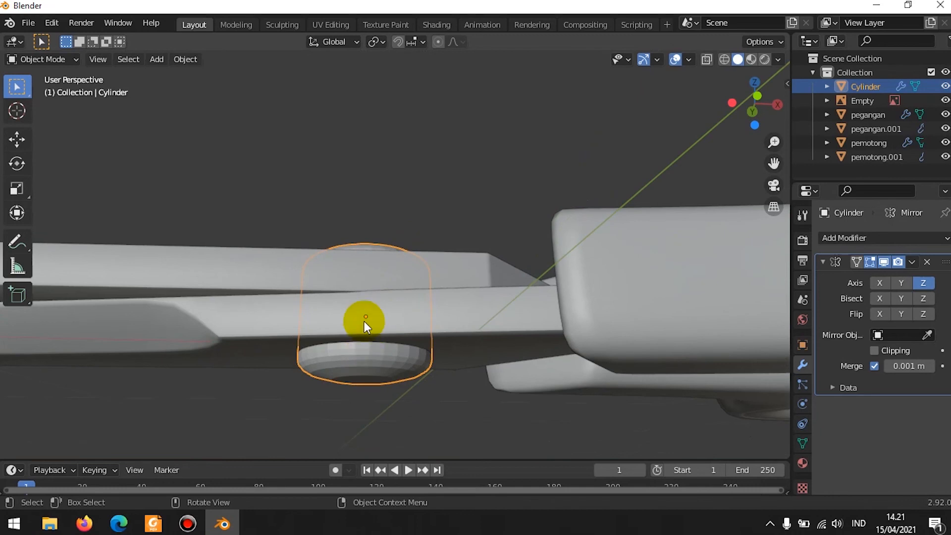
middle_click_drag(364, 322, 395, 332)
middle_click_drag(381, 293, 364, 283)
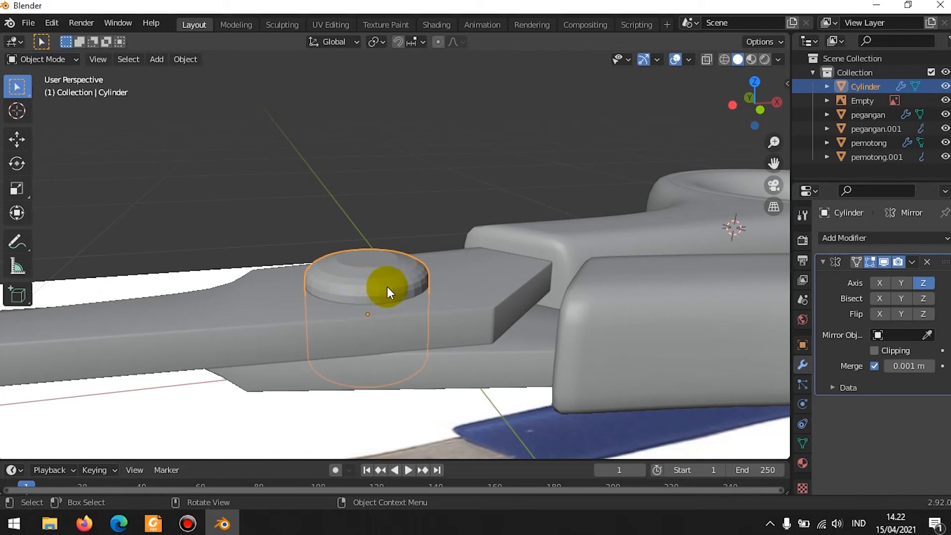
Apply smooth shading to the pivot cylinder and check its surface from above
middle_click_drag(508, 256, 373, 295)
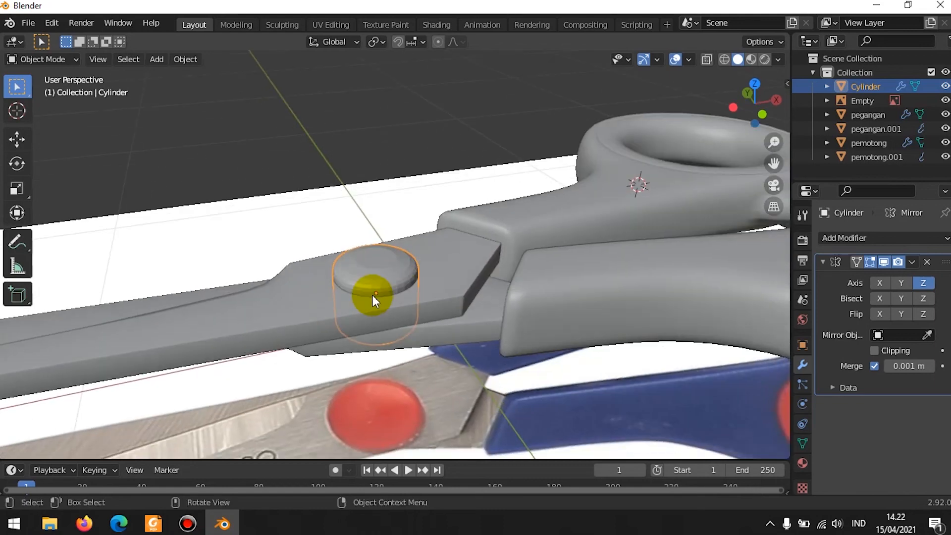
right_click(358, 279)
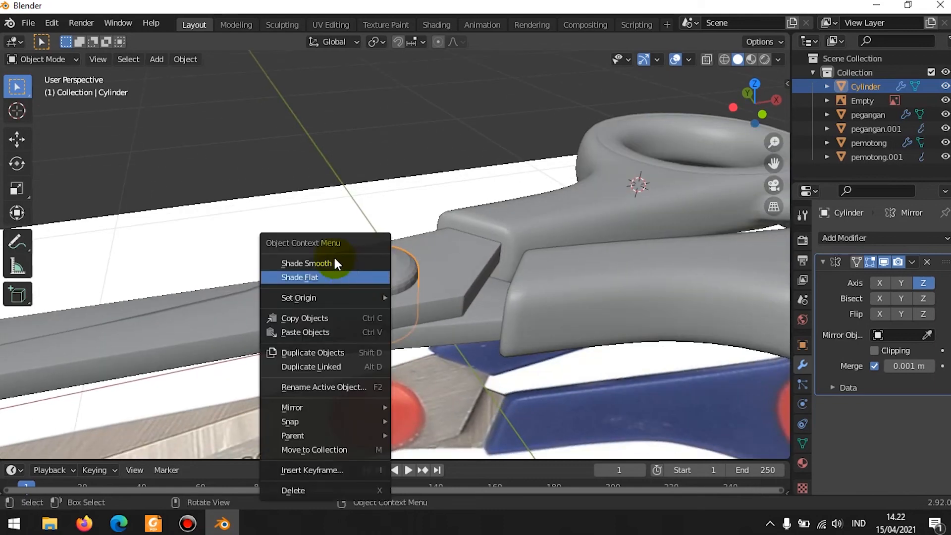
left_click(331, 263)
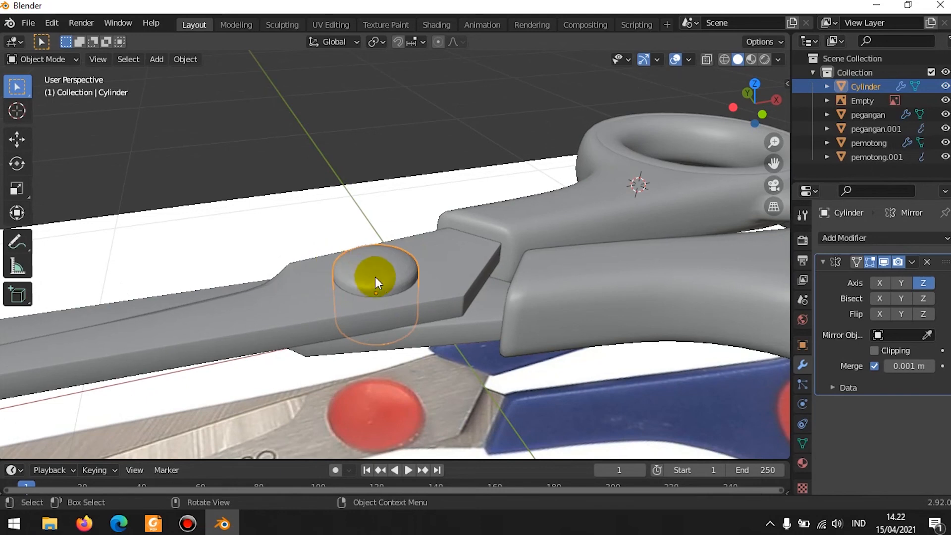
middle_click_drag(421, 280, 516, 366)
left_click(520, 365)
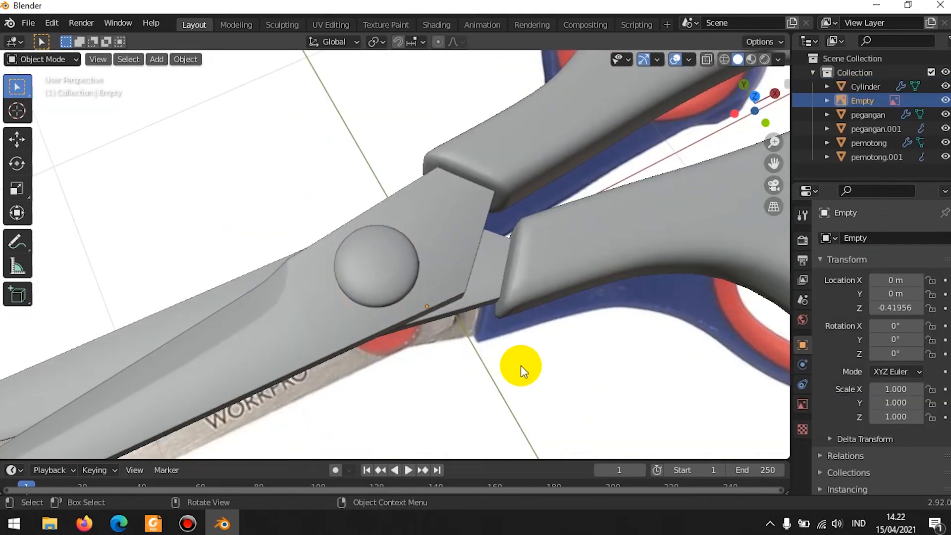
Select the pivot cylinder on the scissors and rename it "pengunci"
scroll(540, 354, "down", 8)
middle_click_drag(510, 327, 393, 325)
scroll(436, 331, "down", 4)
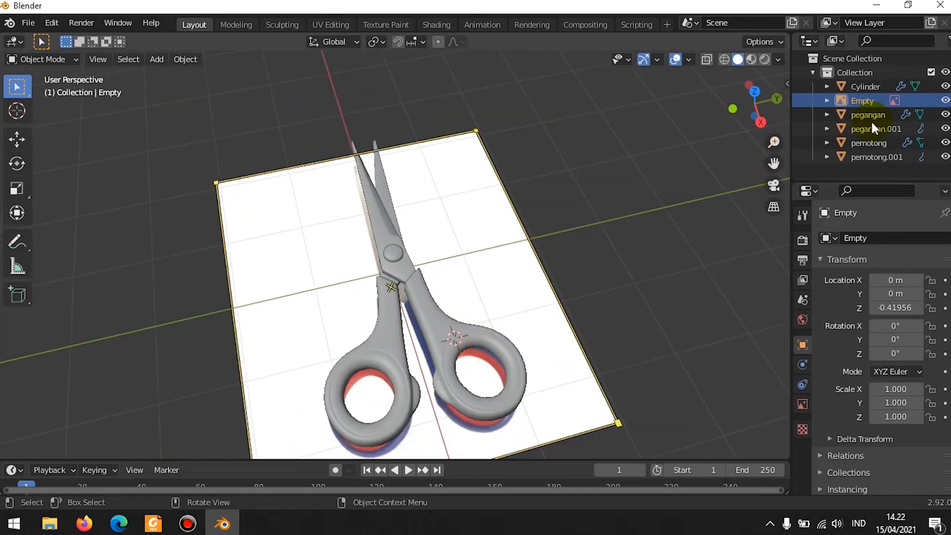
left_click(396, 255)
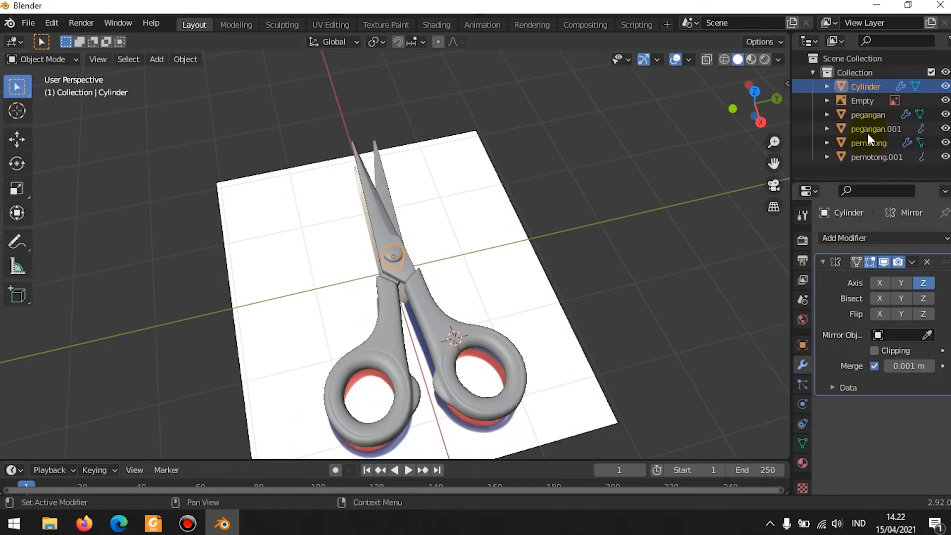
left_click(863, 84)
double_click(863, 84)
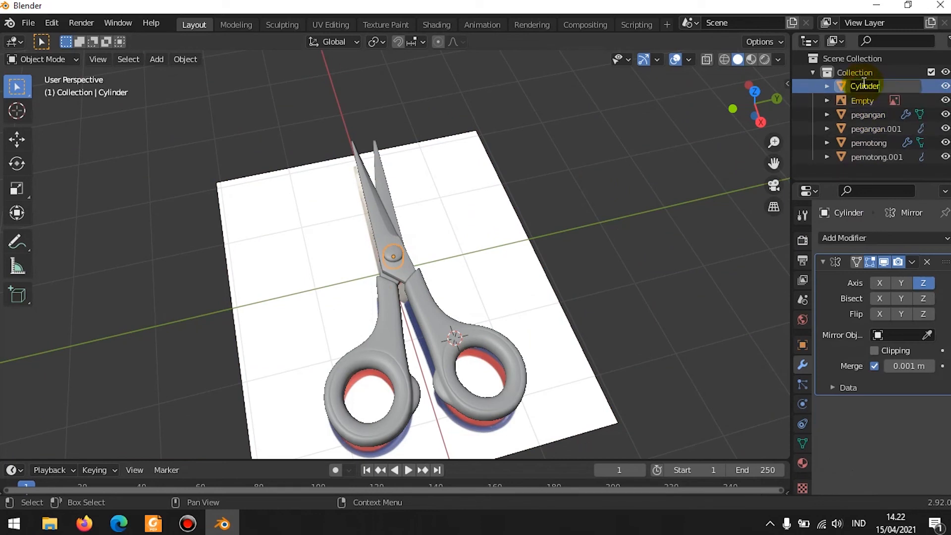
type("pengunci")
key("Return")
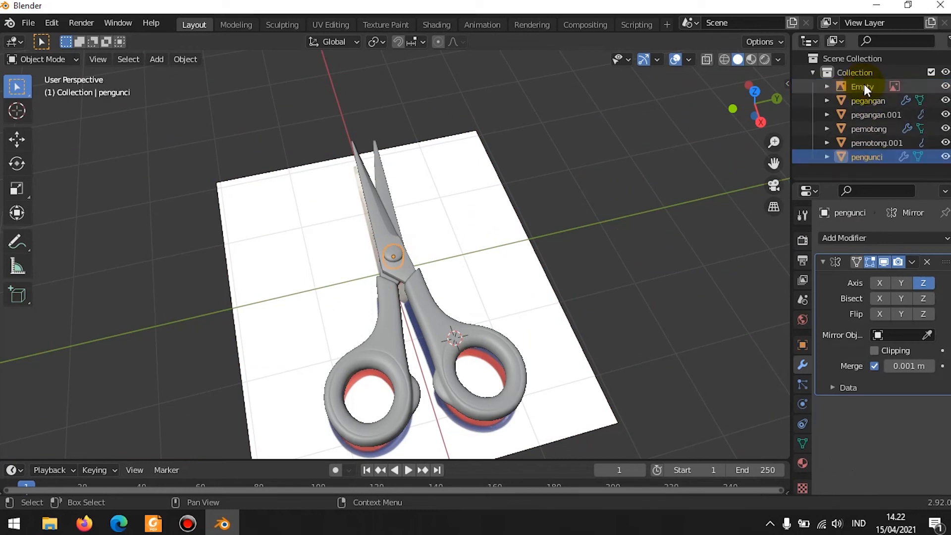